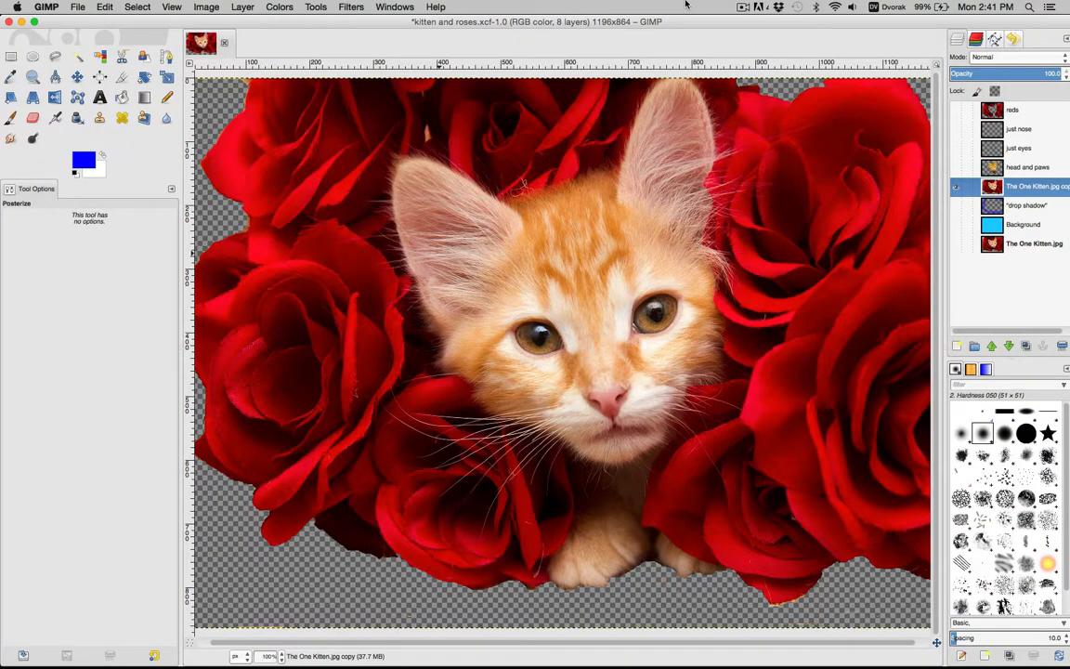
Preview Posterize on the cut-out kitten and roses copy layer at 2, 3 and 4 levels.
left_click(277, 8)
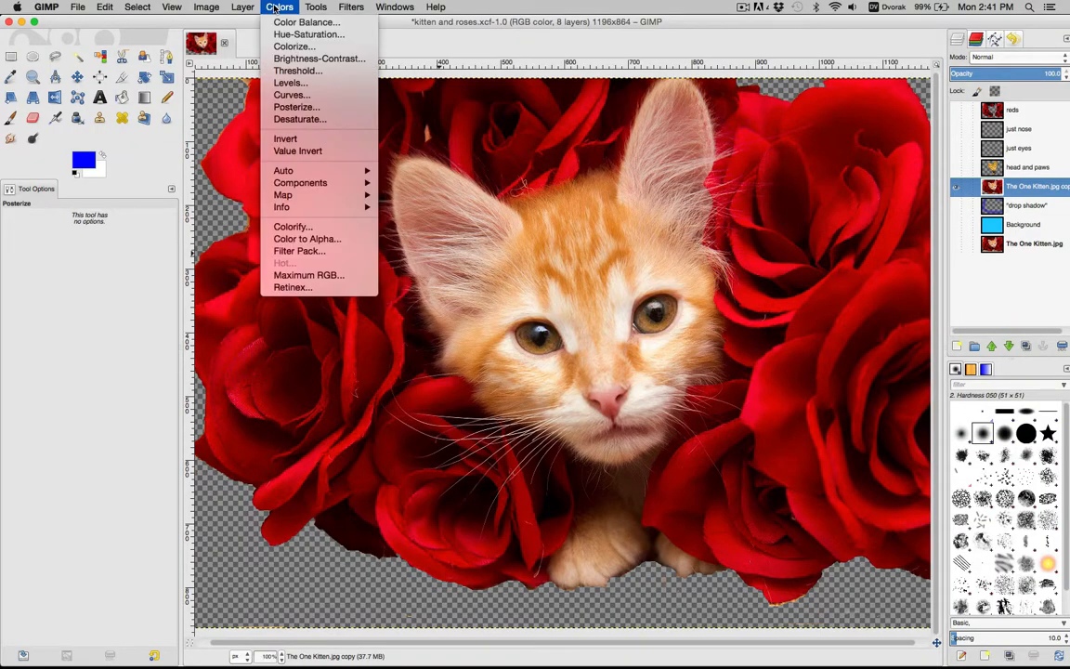
left_click(289, 108)
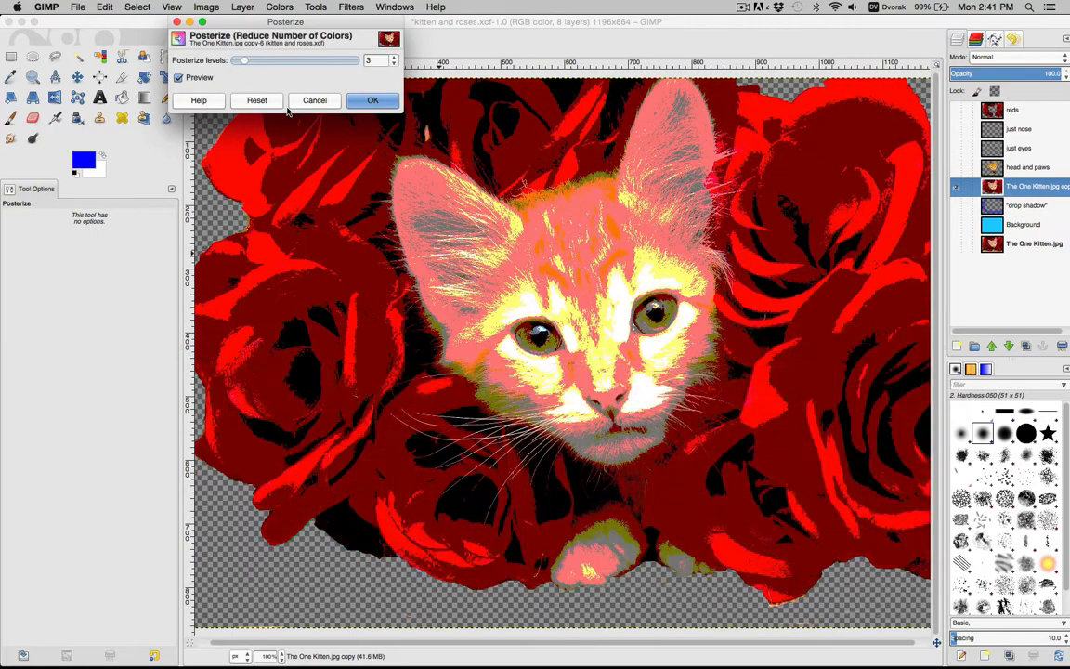
left_click(394, 64)
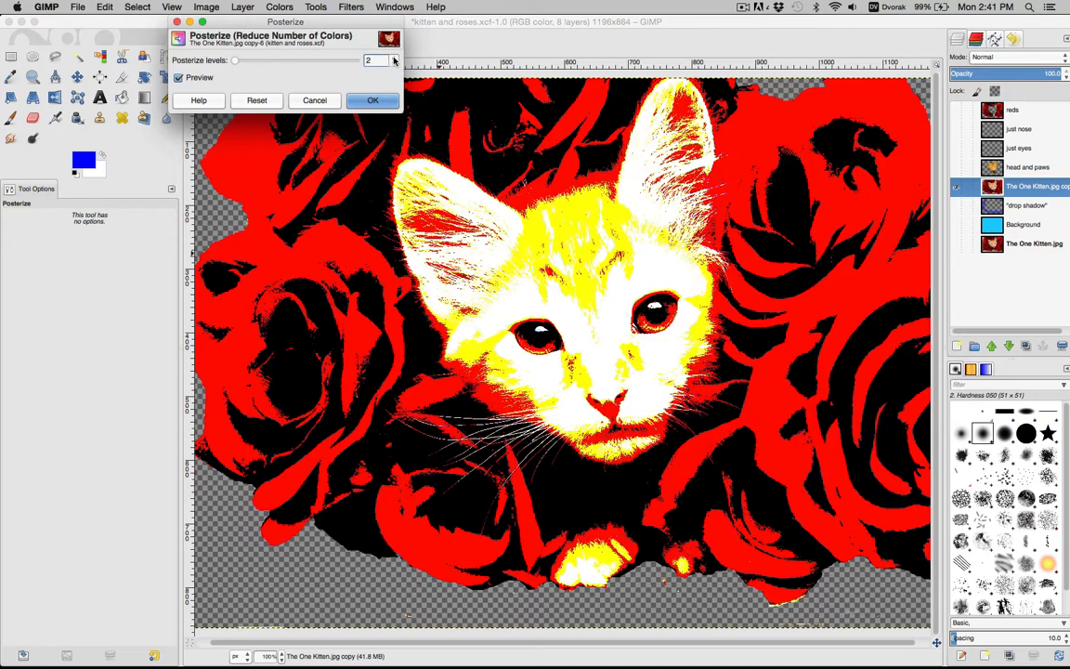
left_click(394, 60)
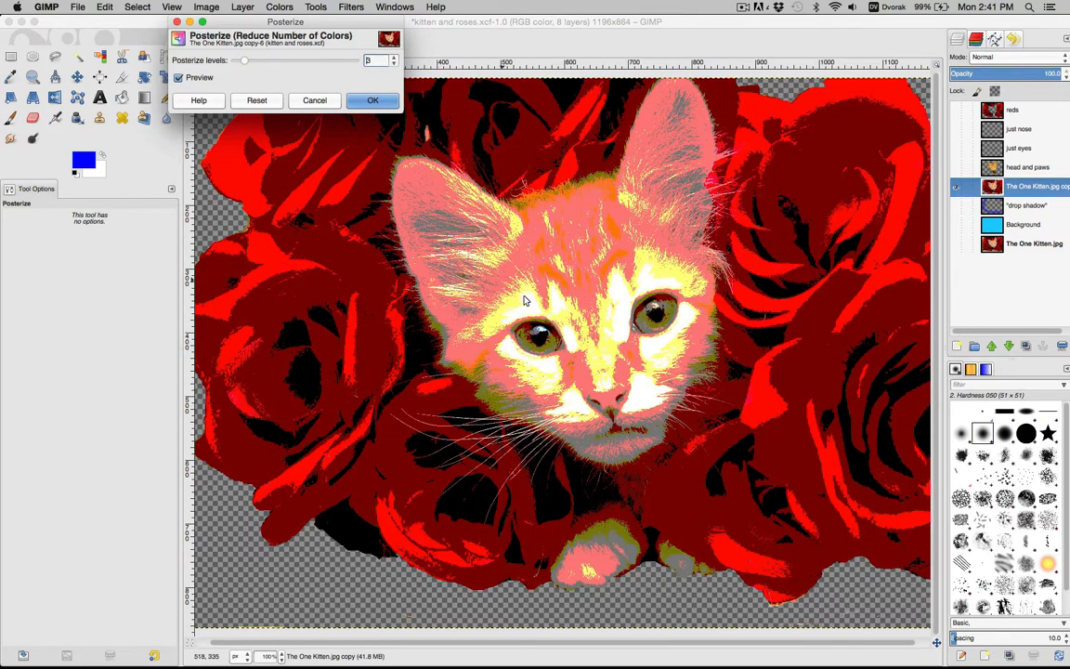
left_click(393, 59)
left_click(394, 60)
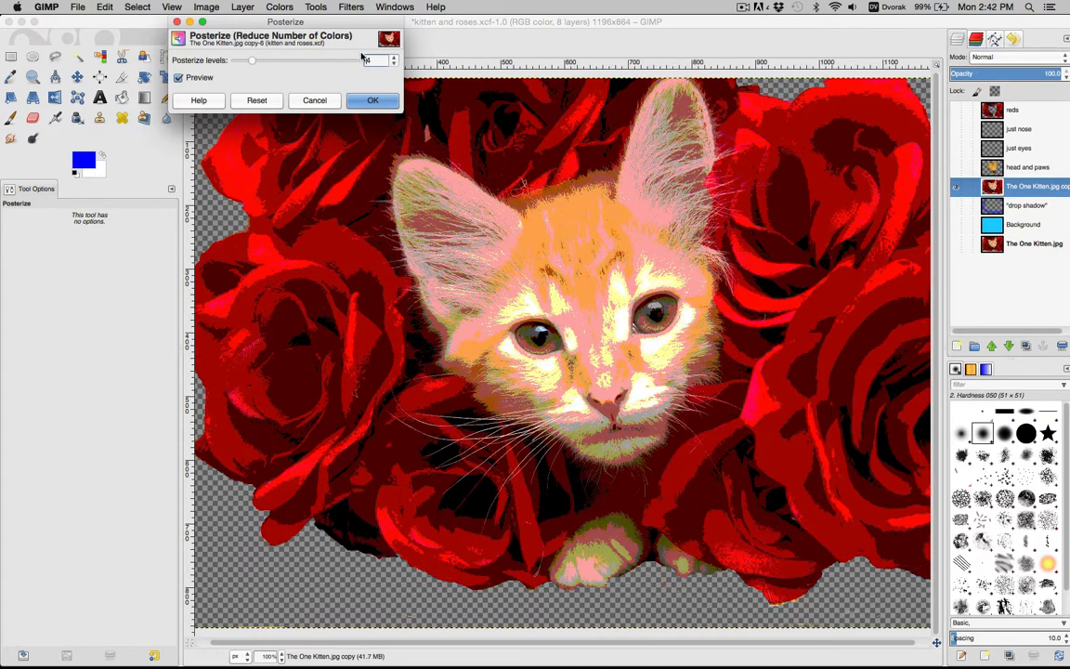
left_click(394, 59)
left_click(394, 59)
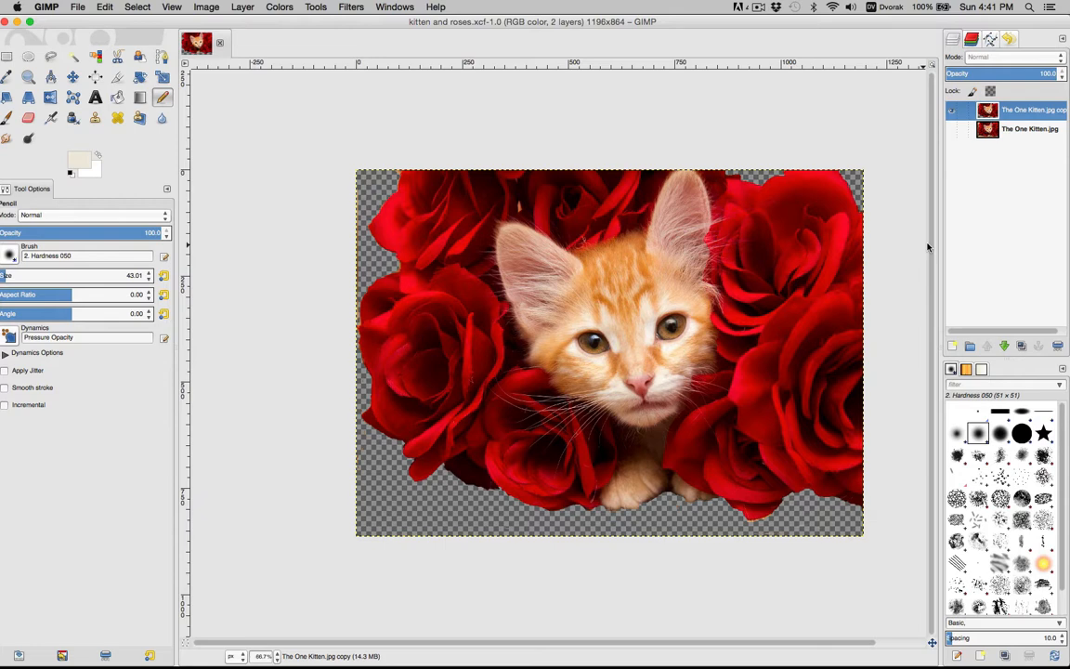
Duplicate the cut-out copy layer of The One Kitten.jpg and rename the duplicate "reds".
right_click(1006, 115)
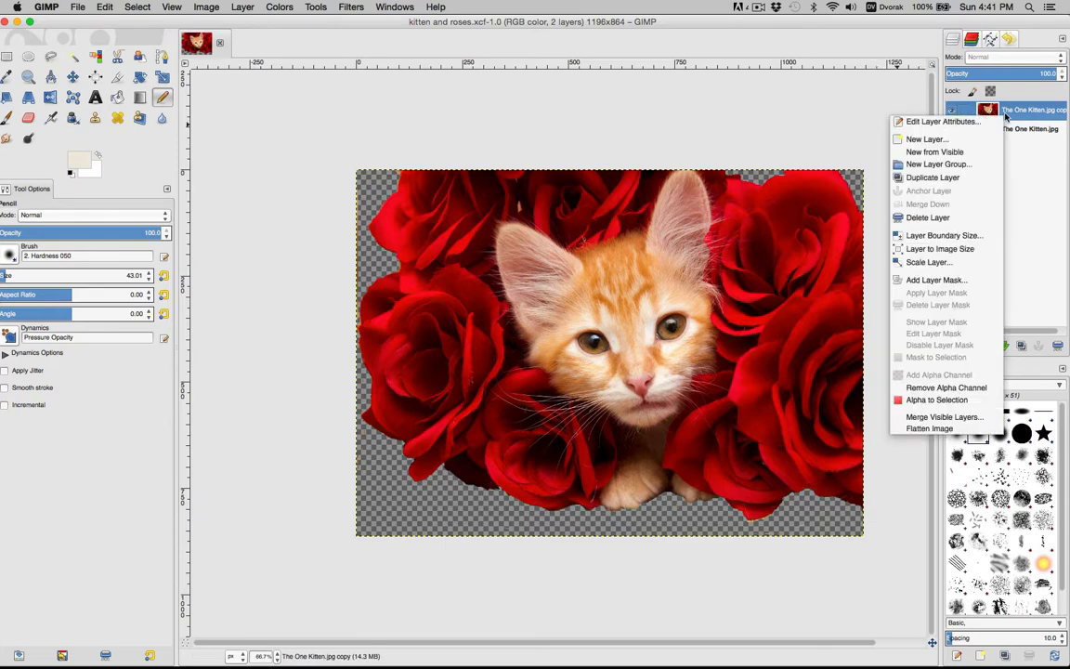
left_click(962, 178)
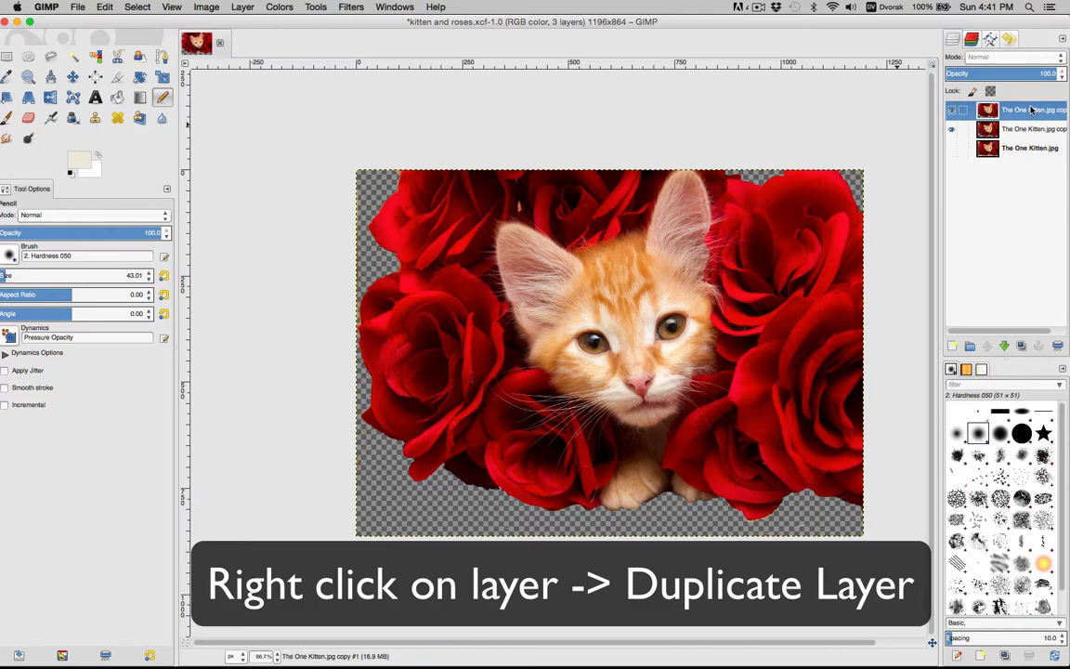
double_click(1031, 110)
type("reds")
key("Return")
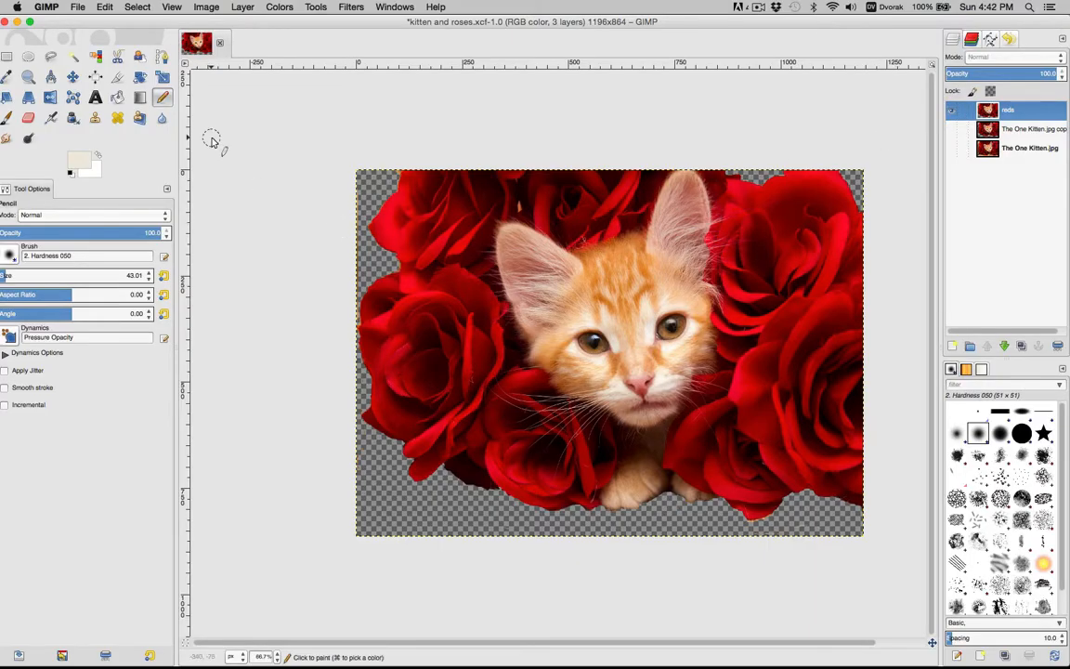
Fuzzy-select the kitten's head on the reds layer at a threshold of about 82, clear it, and erase the leftover eyes, nose and fur.
left_click(75, 57)
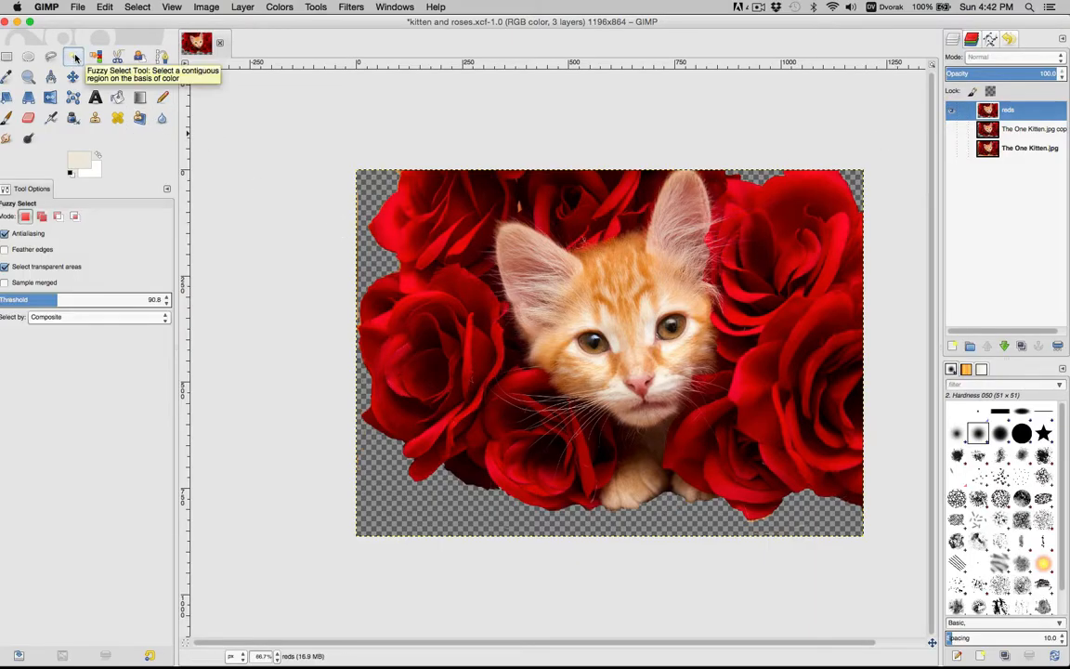
left_click(557, 316)
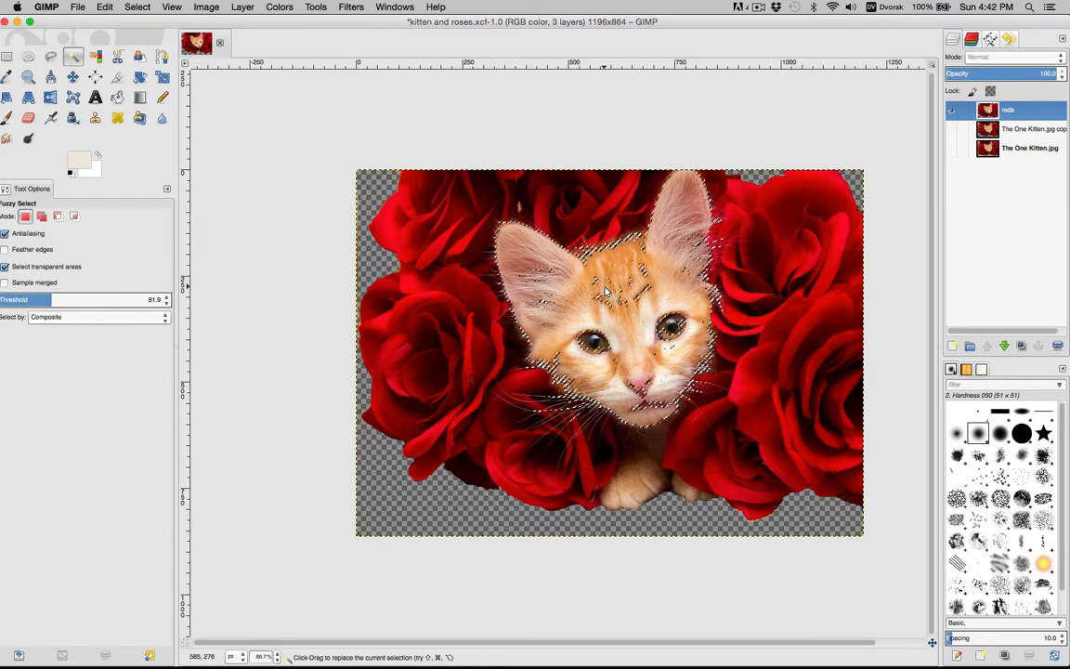
left_click(100, 6)
left_click(143, 170)
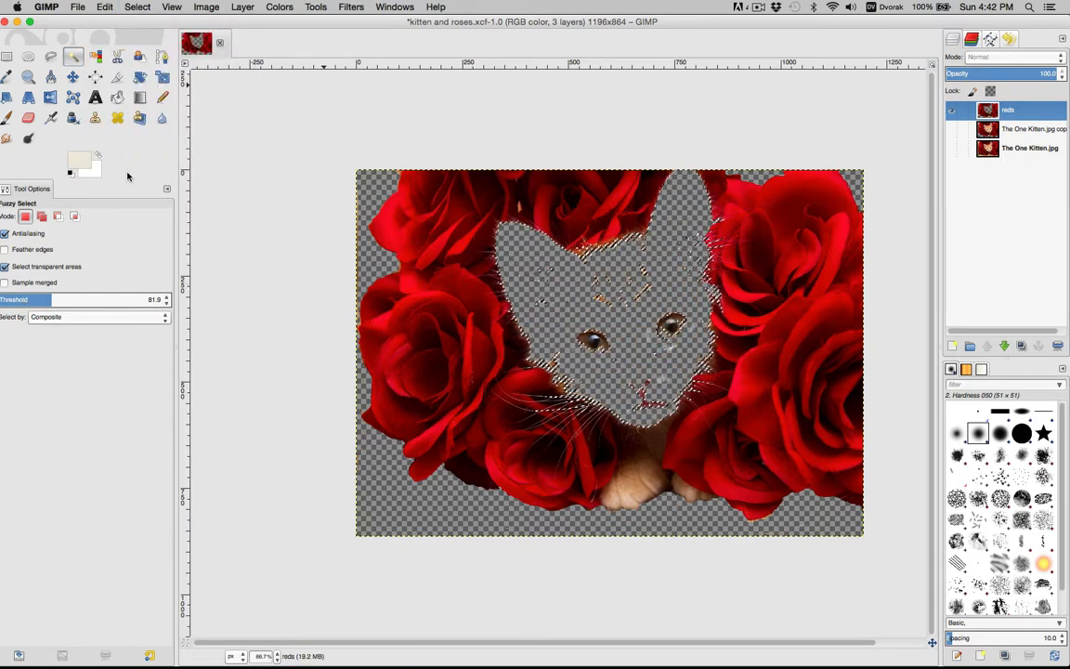
left_click(136, 6)
left_click(147, 35)
left_click(27, 117)
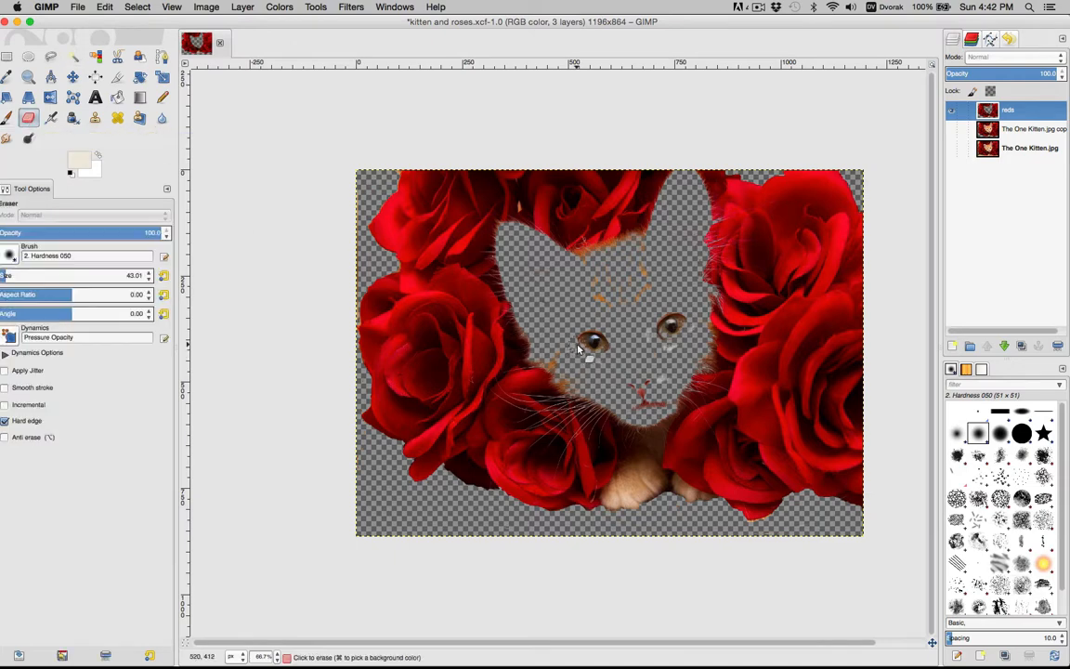
mouse_move(626, 298)
left_mouse_down()
mouse_move(594, 339)
mouse_move(607, 355)
mouse_move(664, 324)
mouse_move(672, 356)
mouse_move(636, 383)
mouse_move(658, 402)
left_mouse_up()
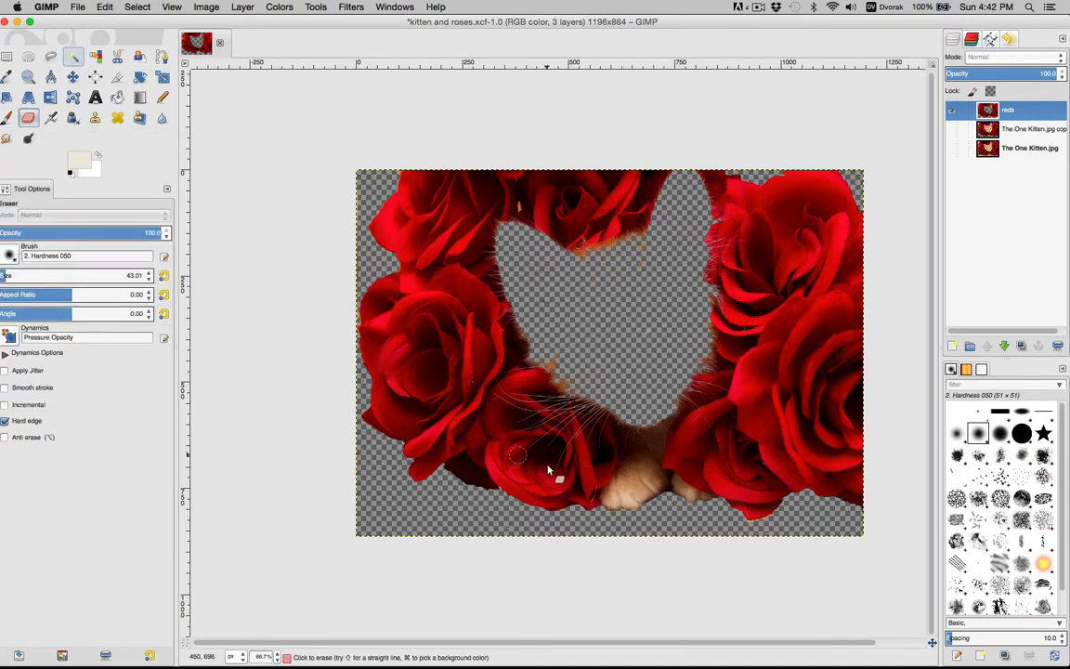
key("u")
left_click(634, 474)
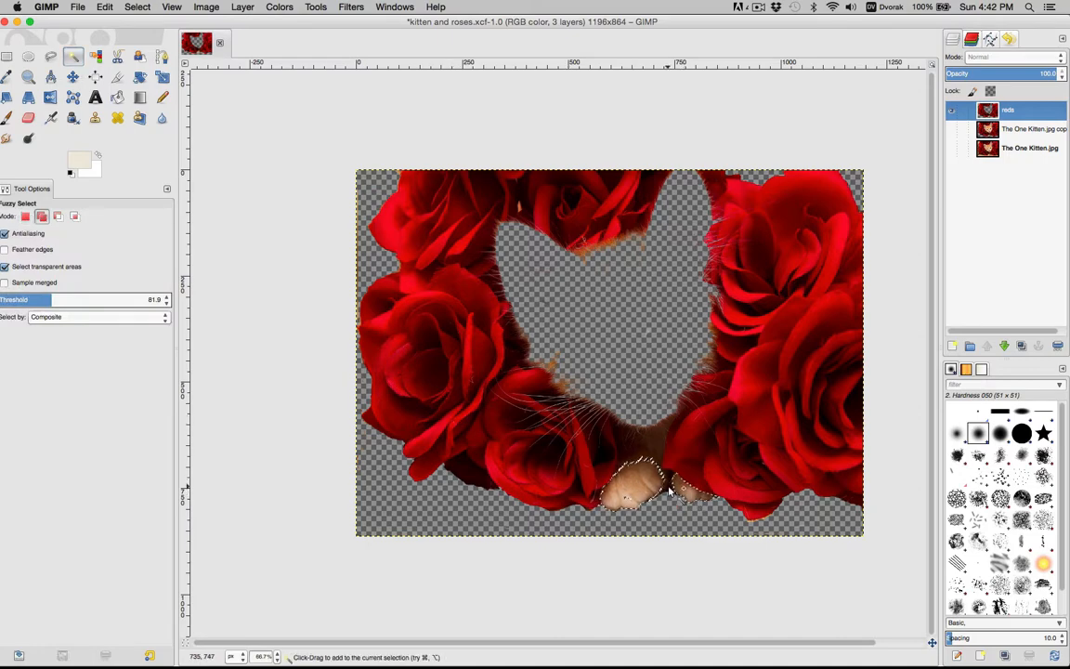
left_click(149, 6)
left_click(149, 35)
Clear both fuzzy-selected kitten paws from the reds layer, deselect, and erase the dark fur left between the lower roses.
left_click(638, 485)
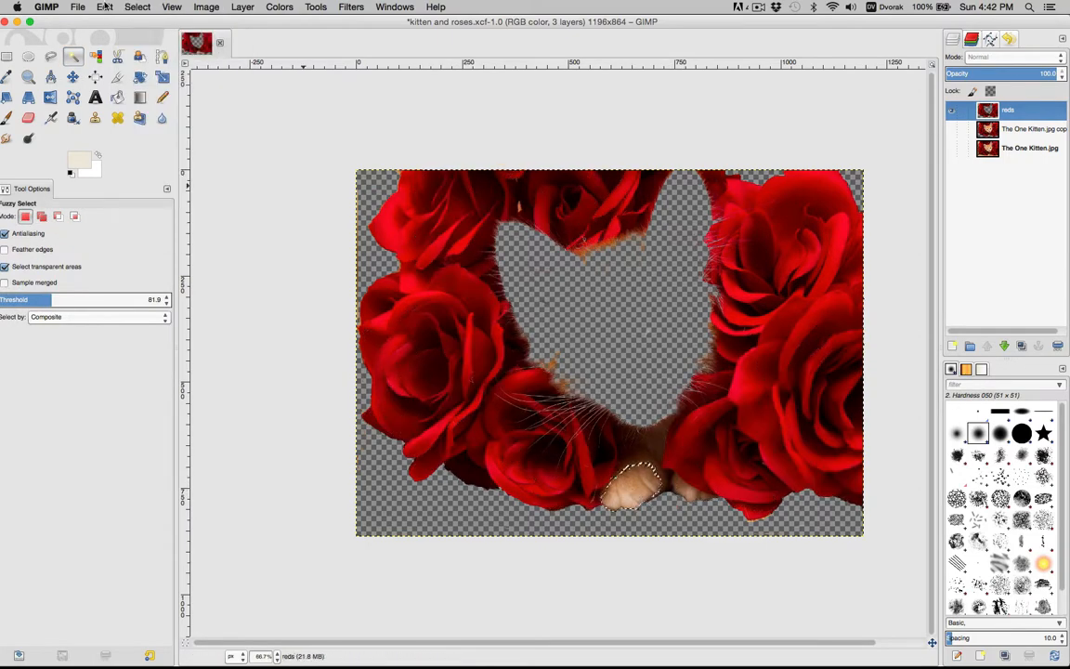
left_click(105, 6)
left_click(119, 170)
left_click(105, 7)
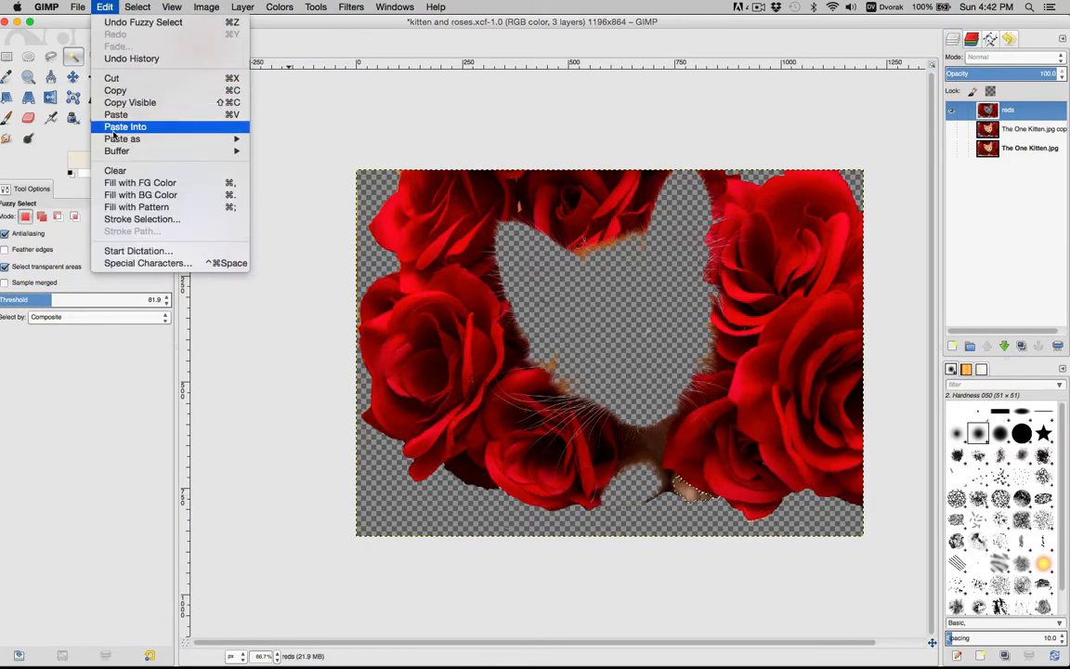
left_click(120, 170)
left_click(138, 6)
left_click(130, 35)
key("shift+e")
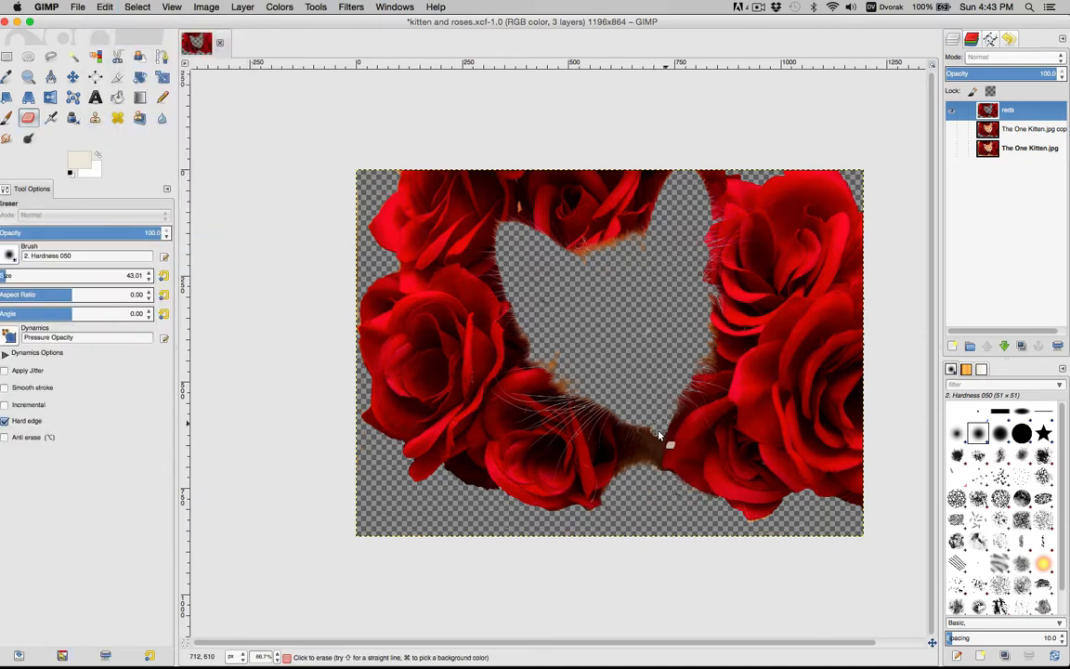
mouse_move(658, 430)
left_mouse_down()
mouse_move(671, 479)
mouse_move(620, 414)
mouse_move(627, 481)
left_mouse_up()
left_click(280, 6)
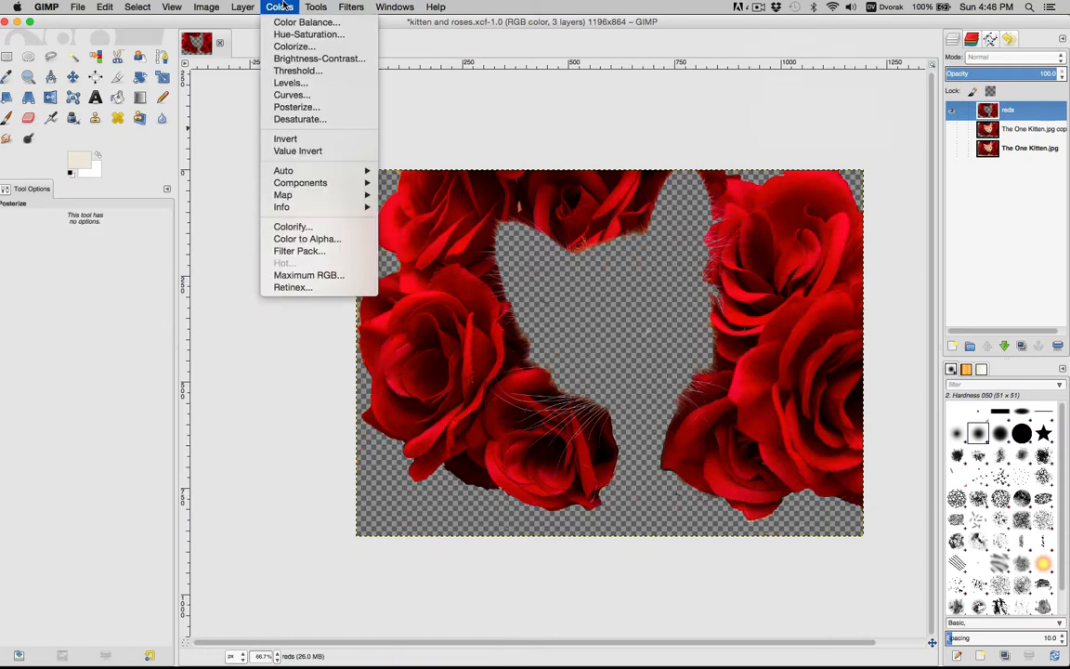
left_click(297, 107)
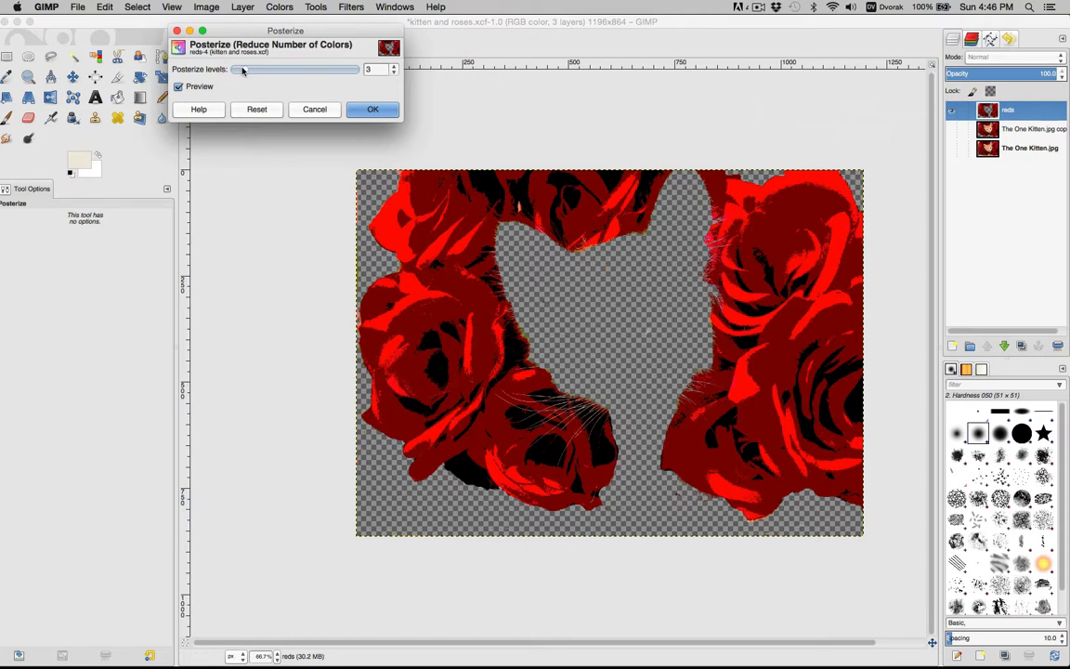
left_click_drag(242, 69, 255, 72)
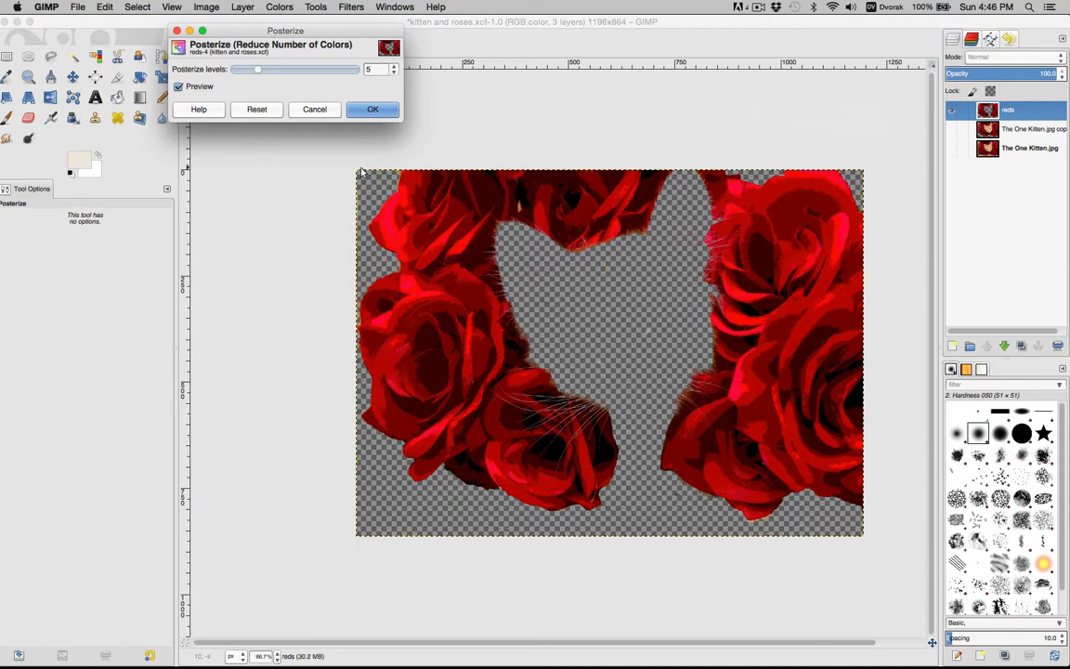
left_click(315, 108)
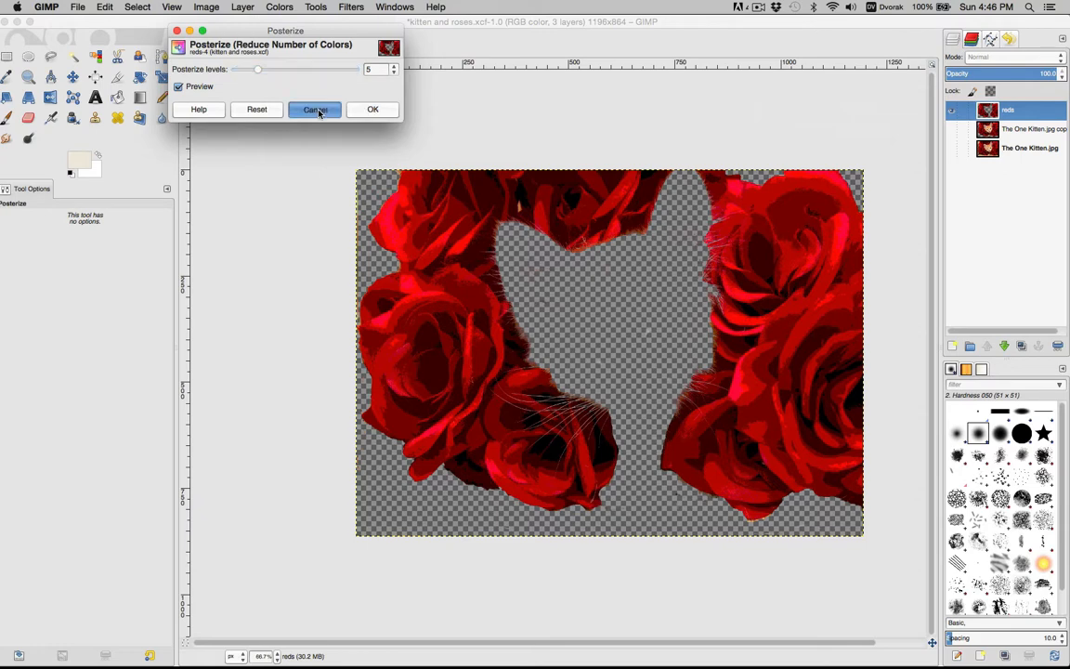
Apply a Gaussian Blur with a 5.0 px horizontal and vertical radius to the reds layer, using the RLE method.
left_click(317, 6)
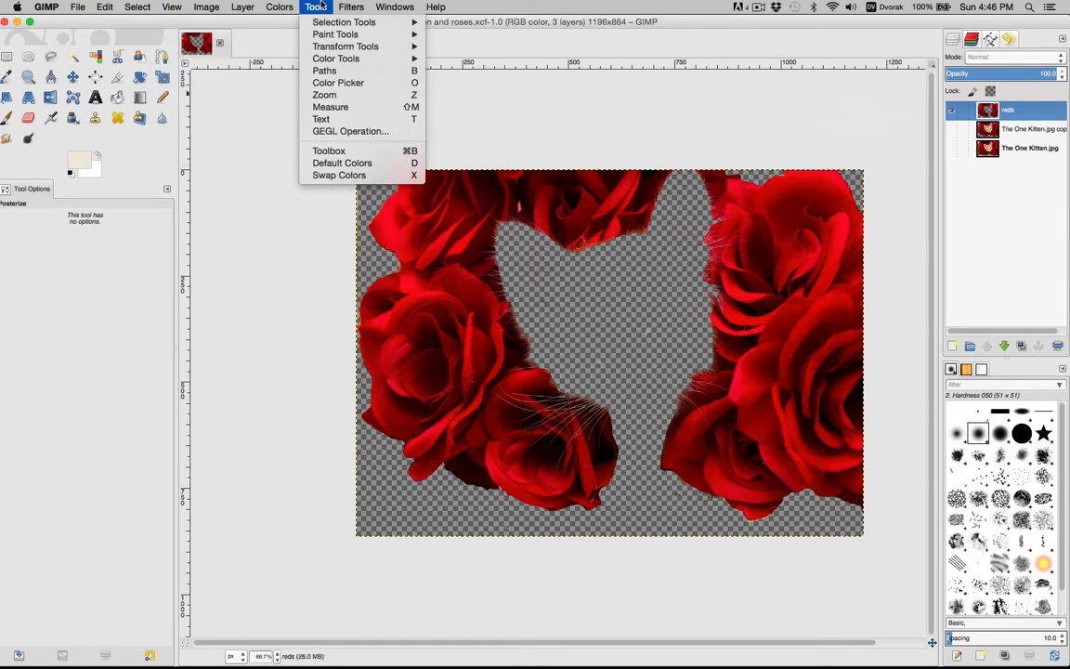
mouse_move(351, 7)
mouse_move(427, 81)
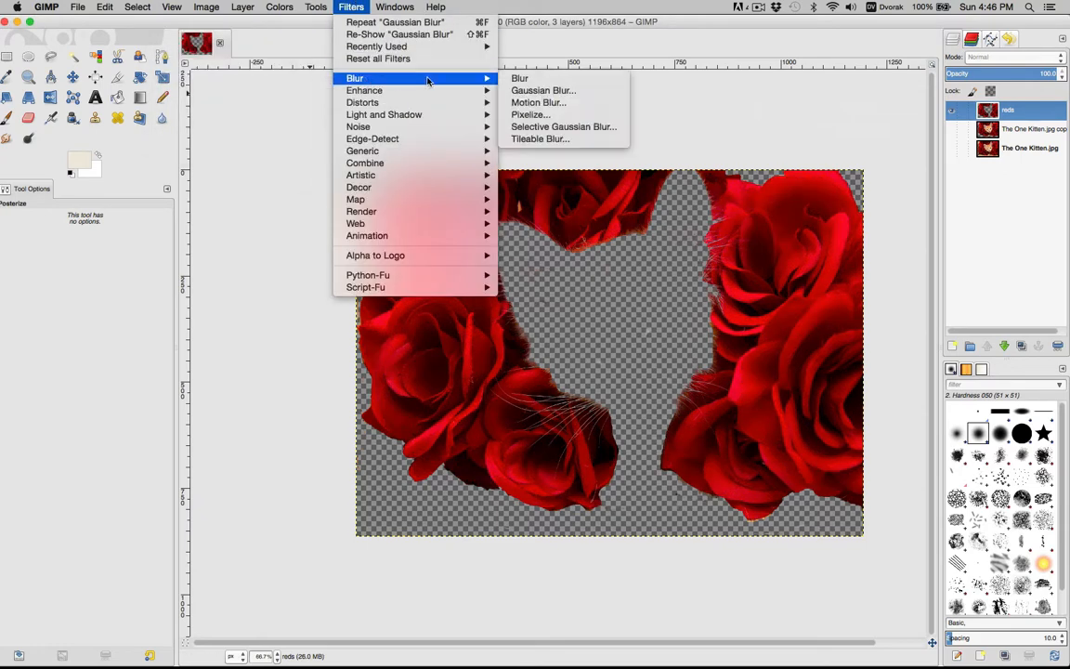
left_click(527, 91)
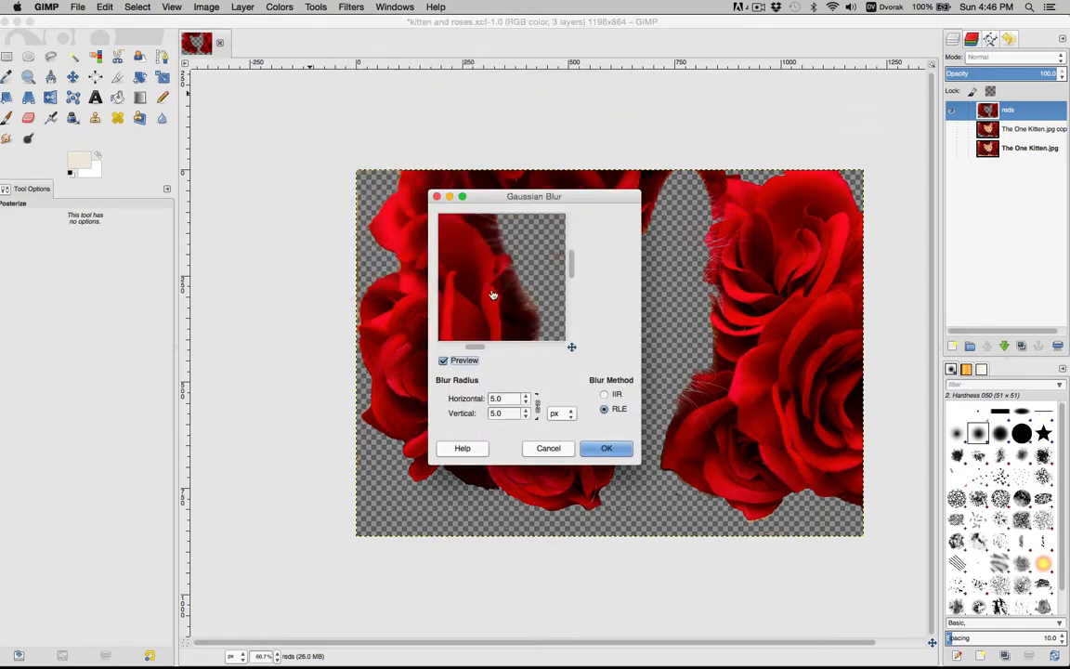
left_click_drag(505, 282, 592, 224)
left_click_drag(541, 311, 530, 217)
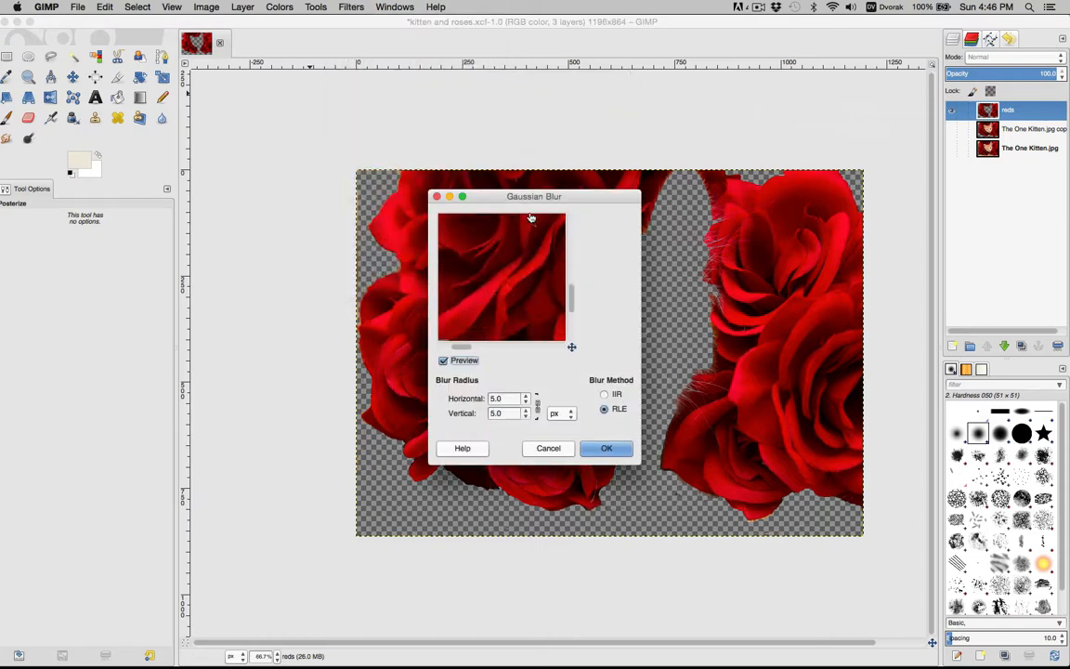
left_click(607, 449)
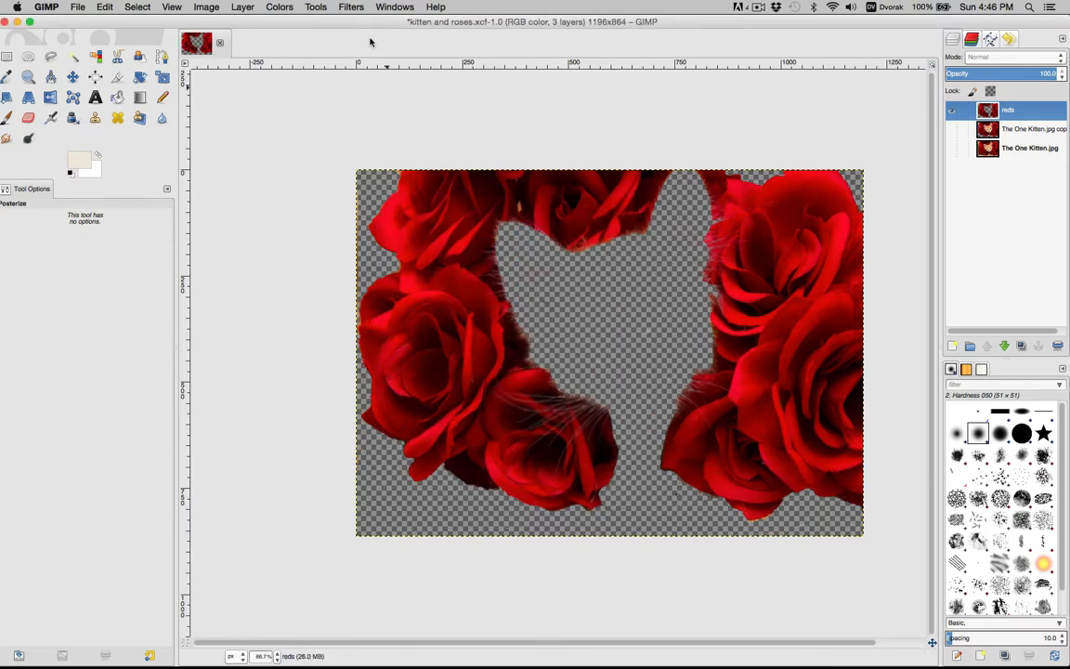
Posterize the blurred reds layer to 5 levels.
left_click(278, 6)
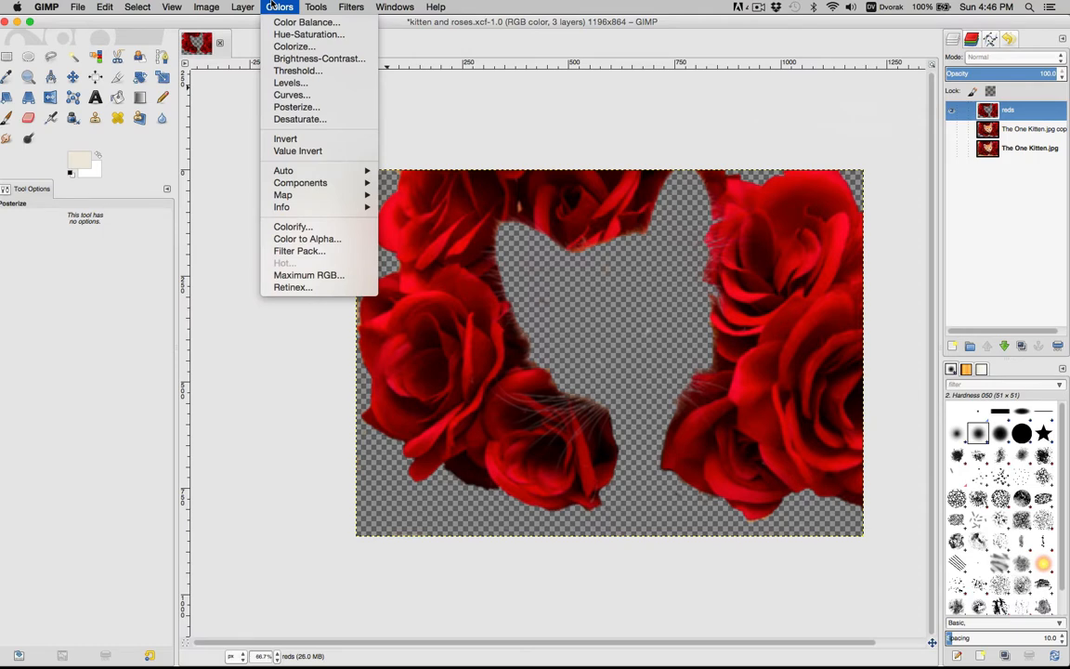
left_click(295, 107)
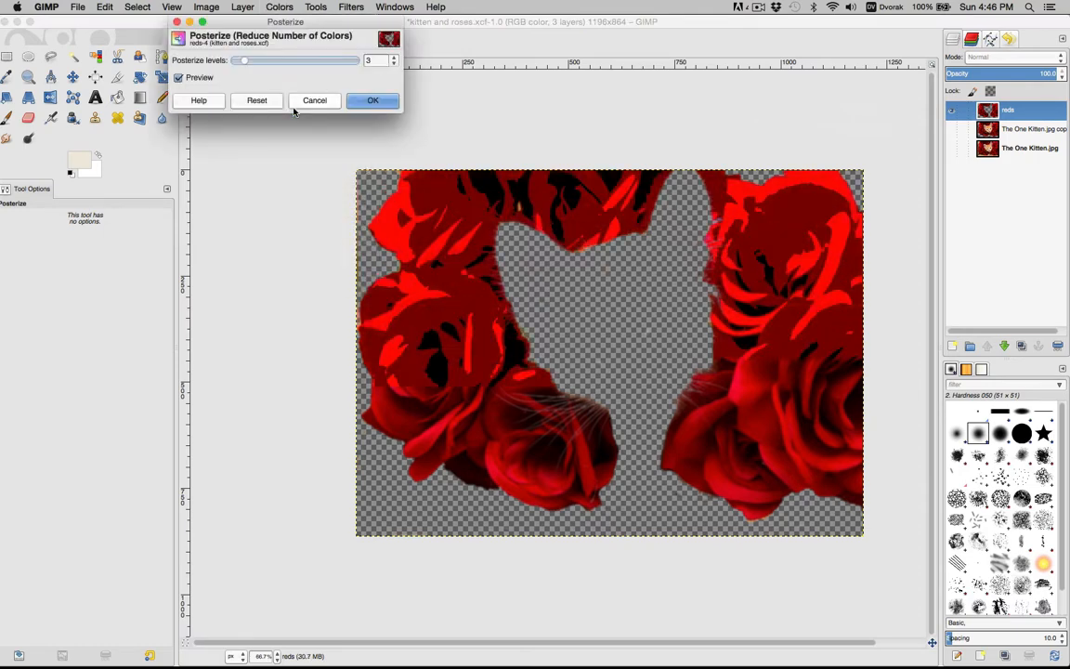
left_click_drag(243, 61, 259, 62)
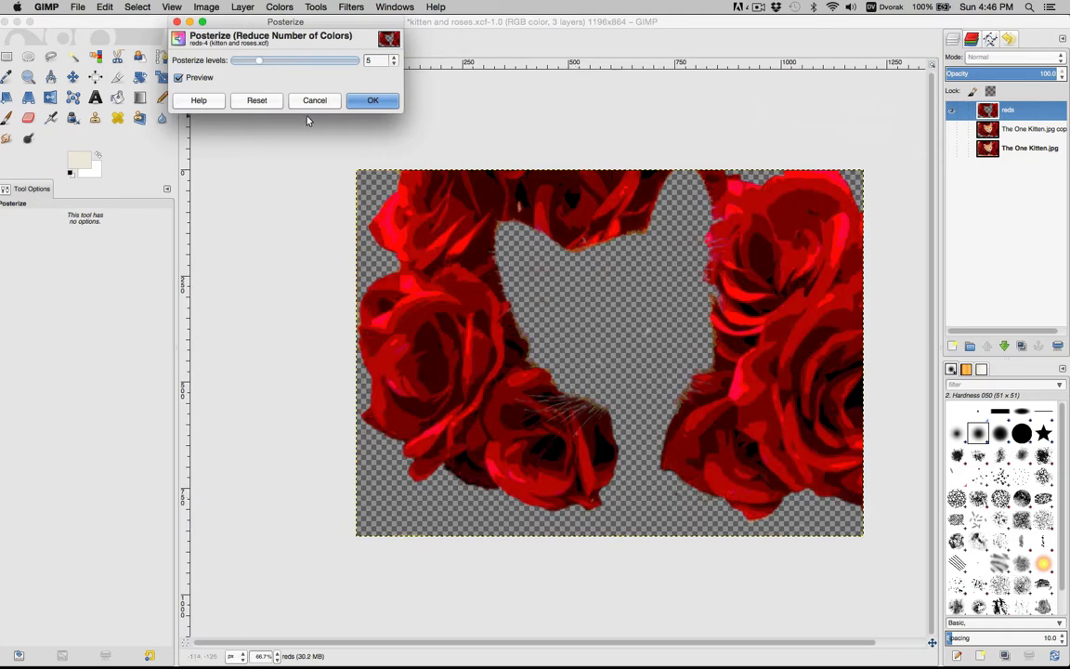
left_click_drag(233, 60, 265, 63)
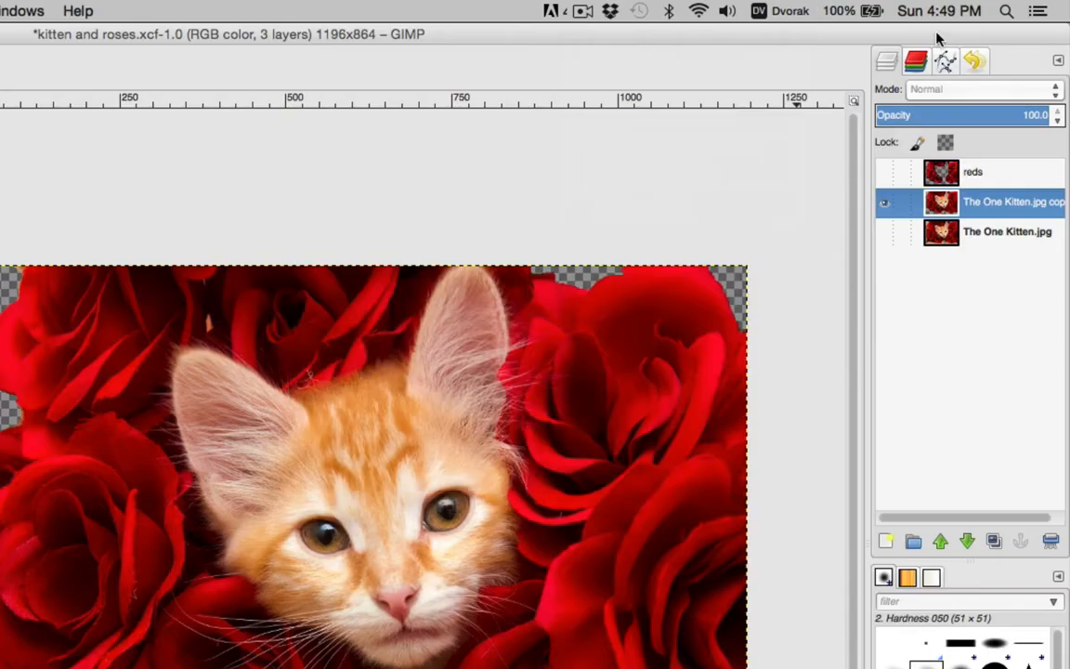
Duplicate the cut-out kitten copy layer below reds and rename the duplicate "cat head".
right_click(943, 208)
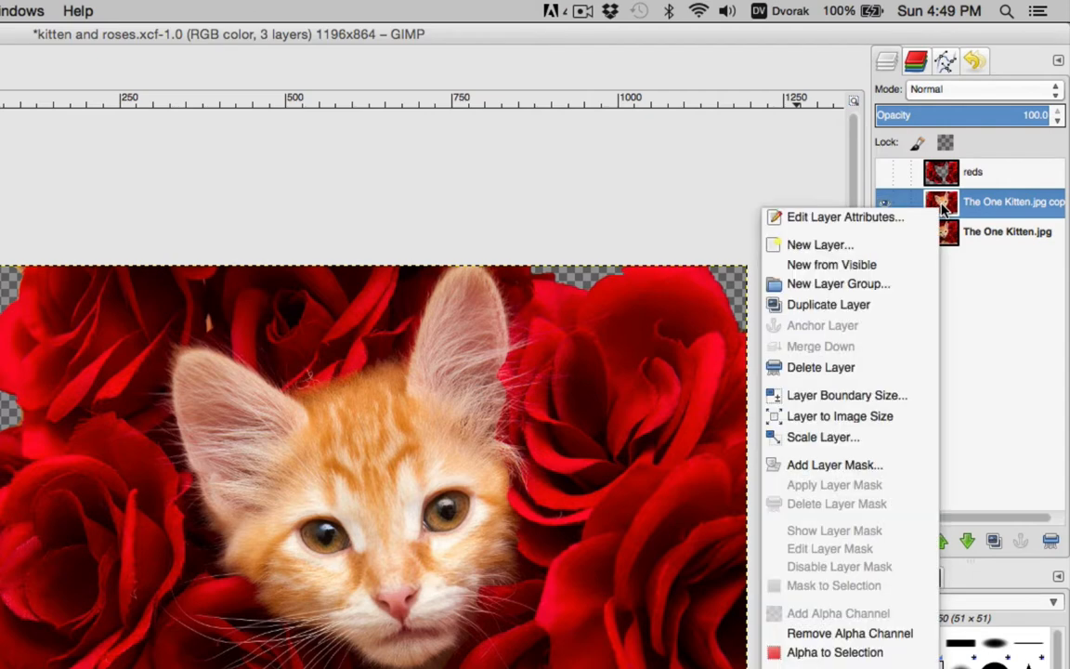
left_click(840, 305)
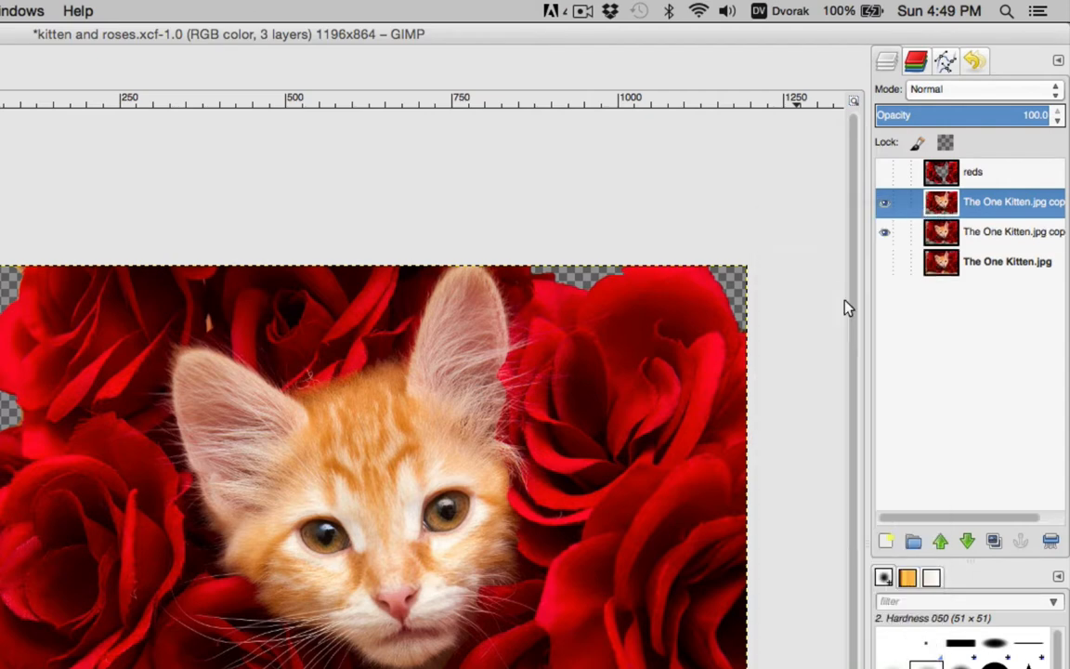
double_click(993, 206)
type("cat head")
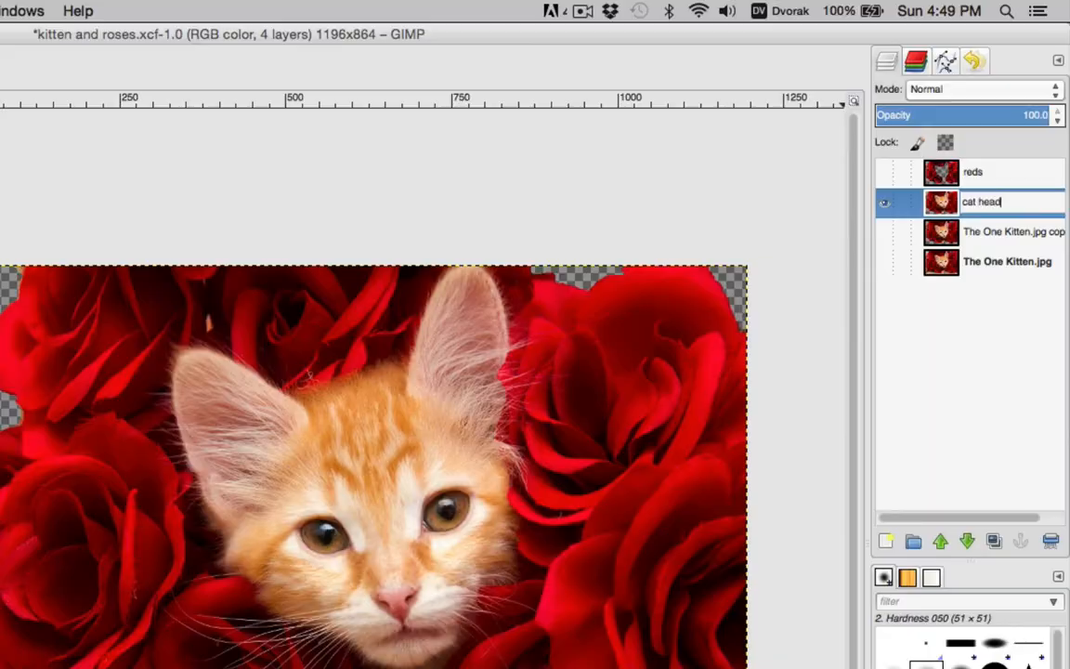
key("Return")
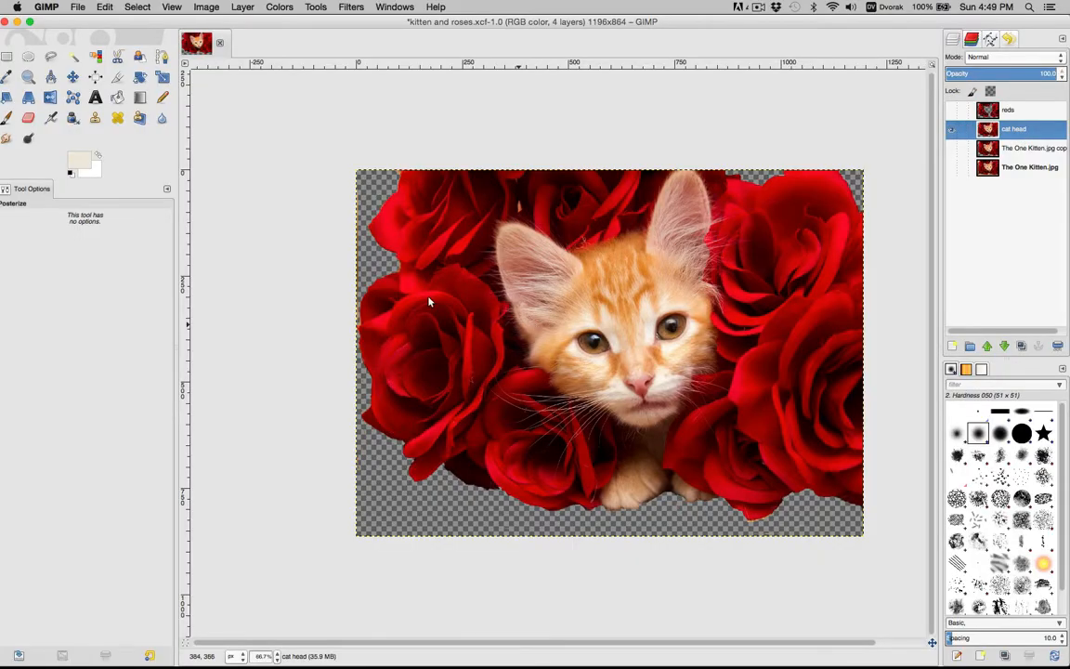
Trace the kitten's head, including both ears, with the Scissors Select tool and convert the closed outline into a selection.
left_click(73, 56)
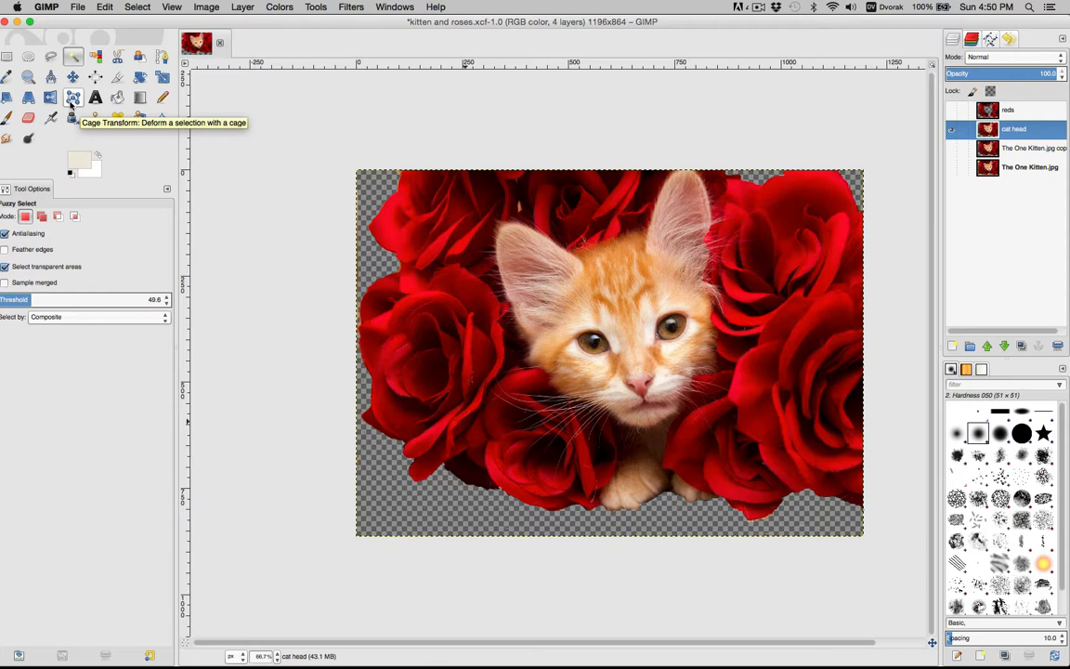
left_click(117, 56)
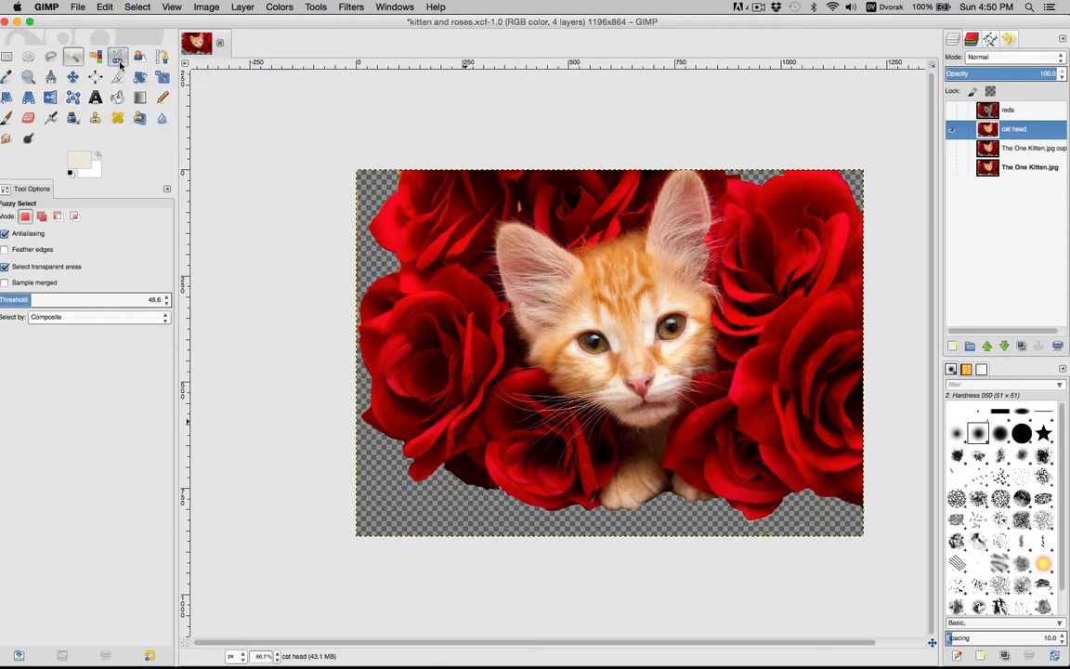
left_click(576, 251)
left_click(527, 223)
left_click(499, 223)
left_click(493, 237)
left_click(503, 283)
left_click(511, 303)
left_click(518, 327)
left_click(709, 284)
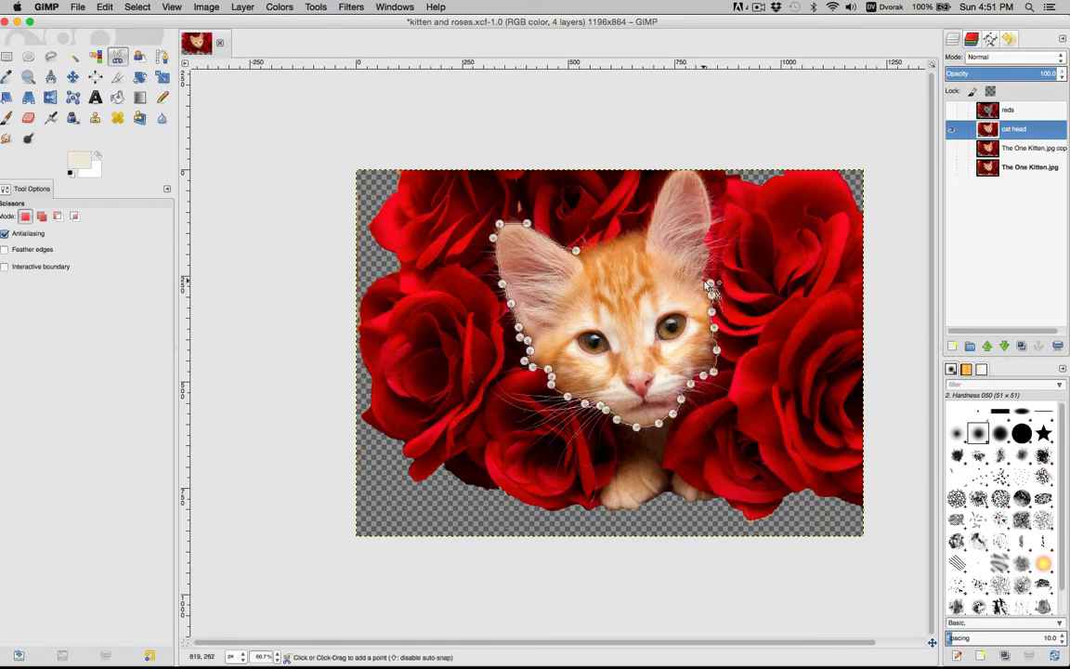
left_click(703, 279)
left_click(711, 256)
left_click(707, 241)
left_click(711, 224)
left_click(701, 179)
left_click(688, 168)
left_click(667, 176)
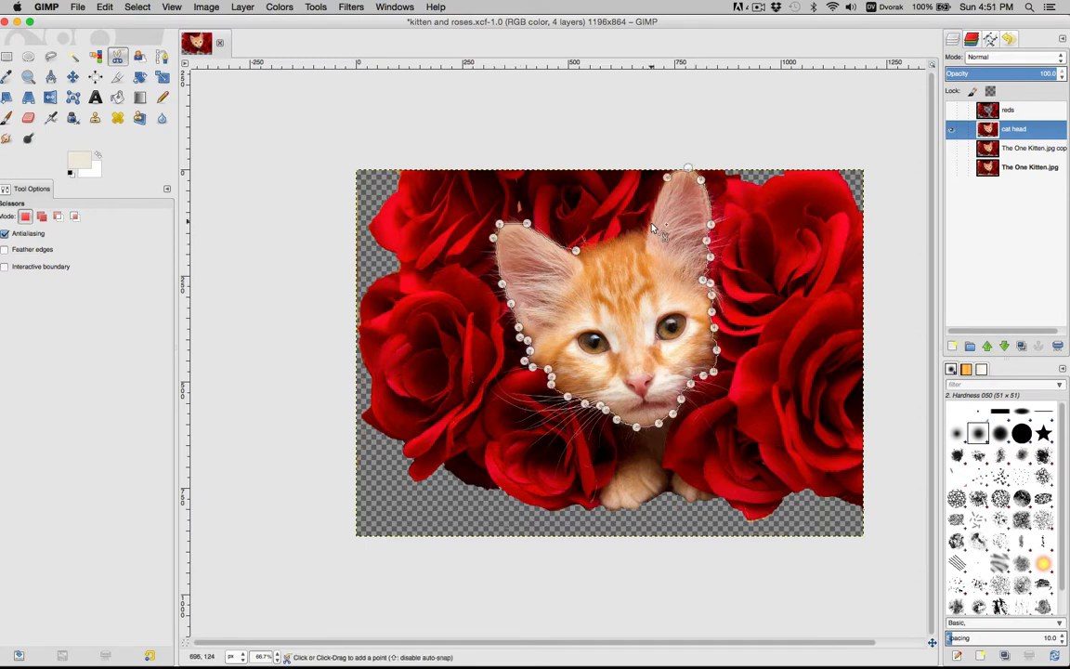
left_click(576, 252)
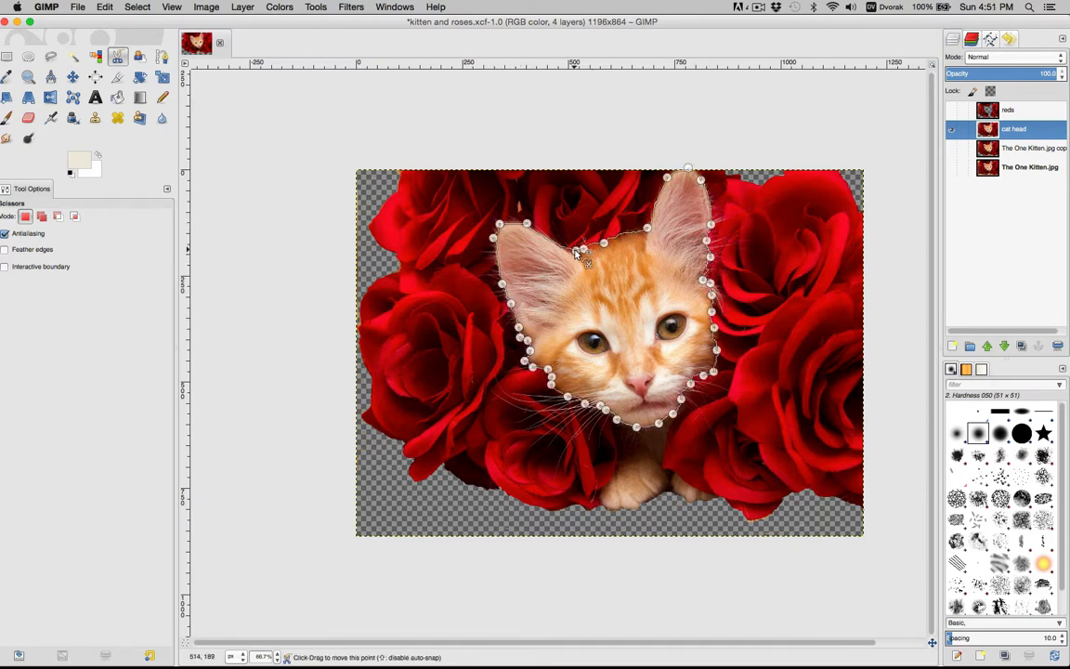
left_click(573, 298)
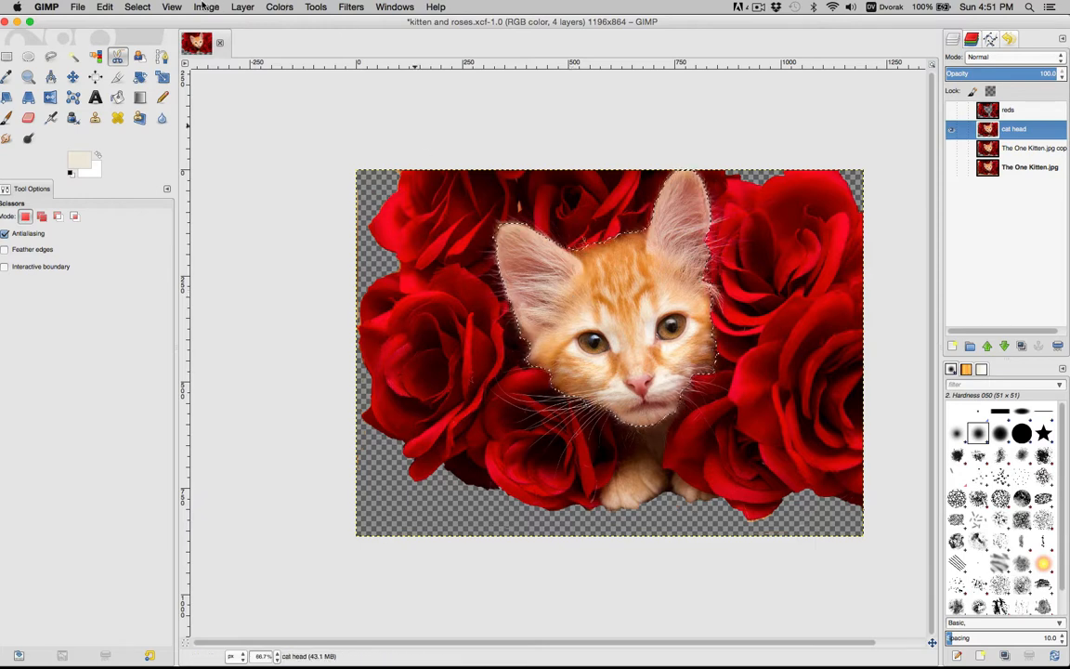
Invert the head selection, clear everything outside the head on the cat head layer, and deselect.
left_click(141, 7)
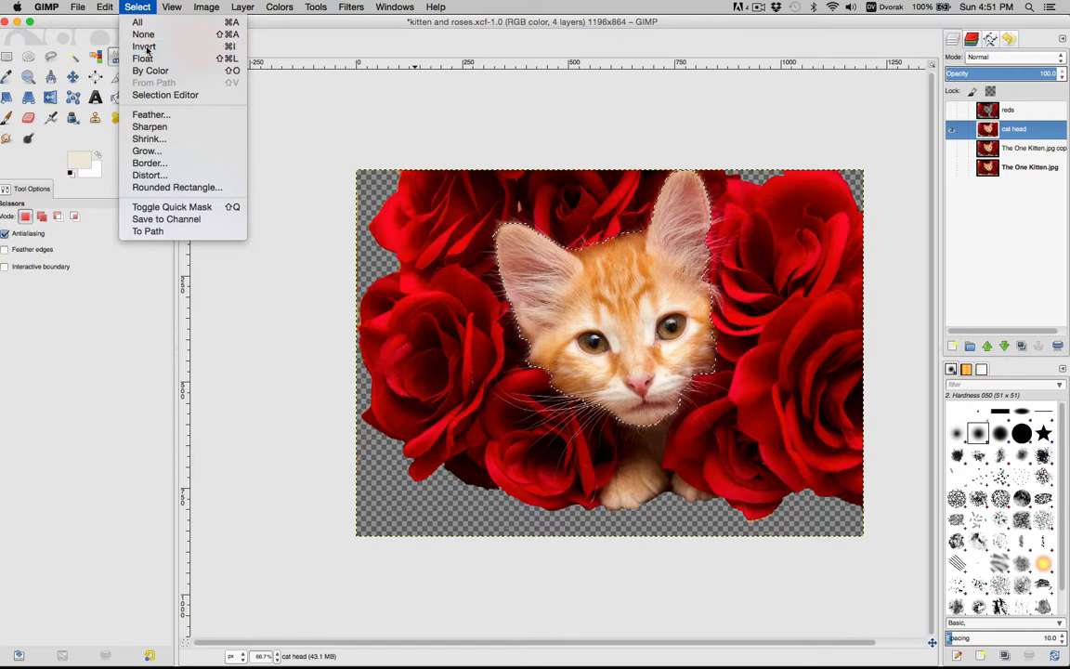
left_click(146, 47)
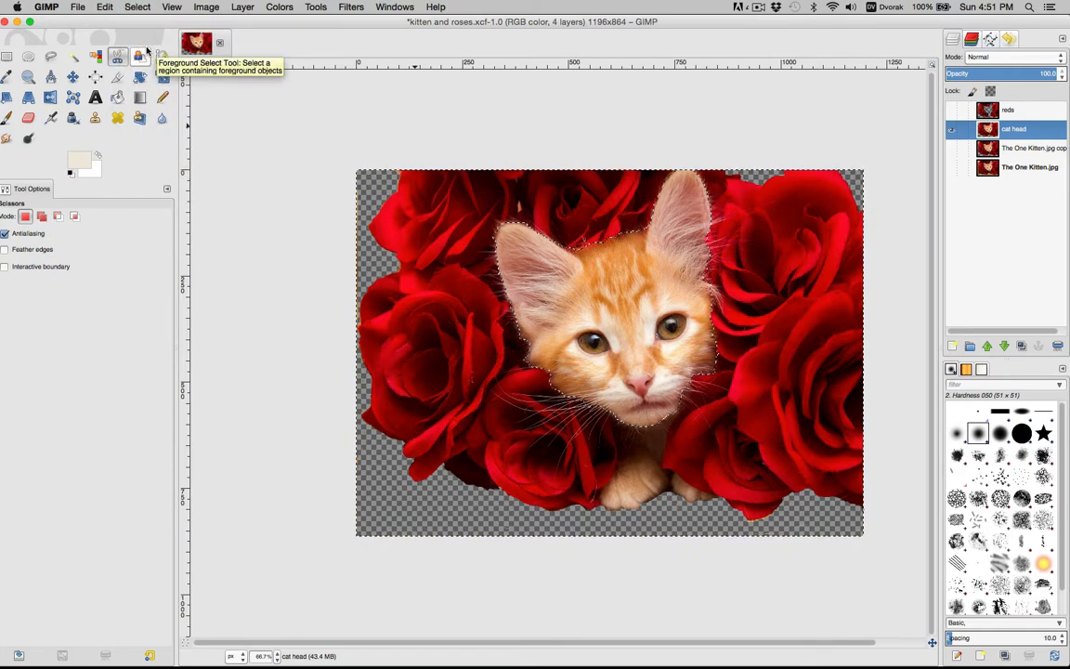
left_click(105, 7)
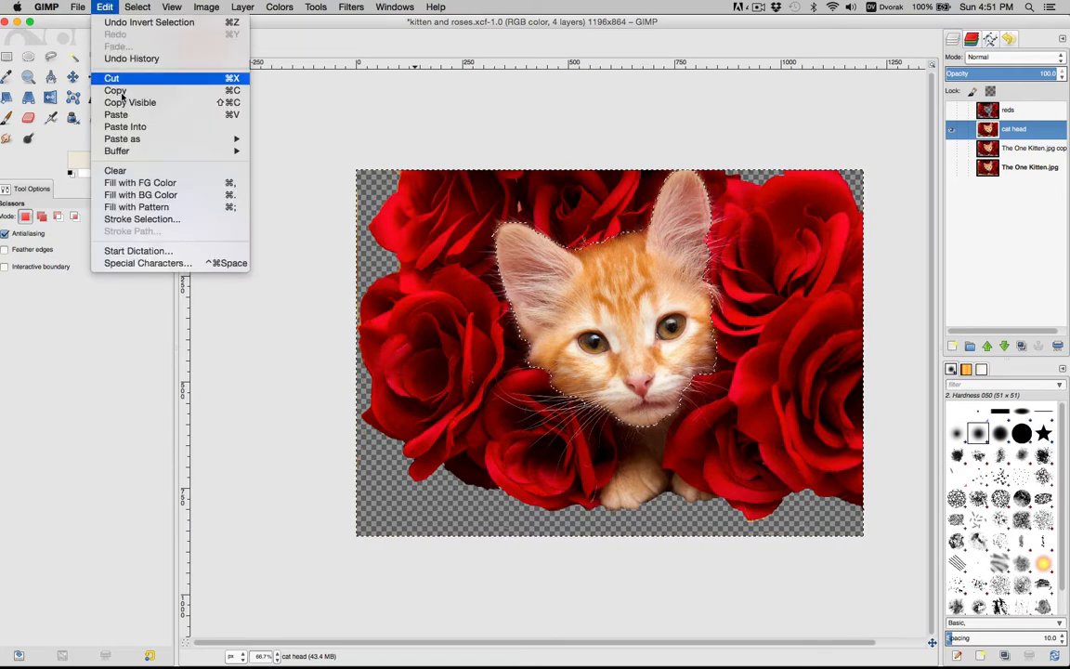
left_click(115, 171)
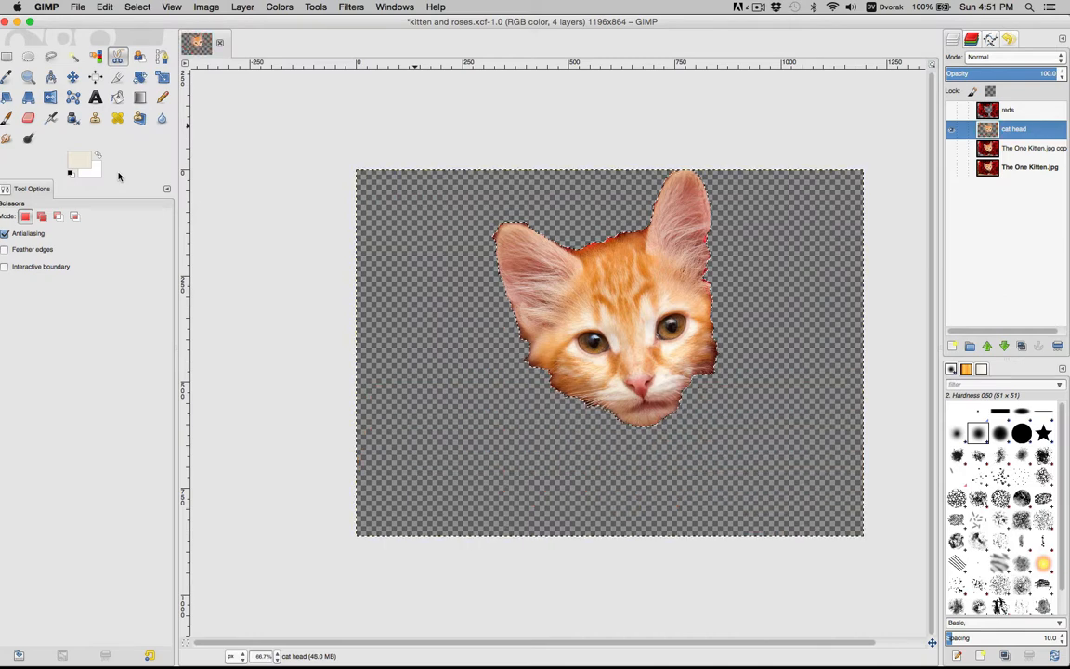
left_click(139, 8)
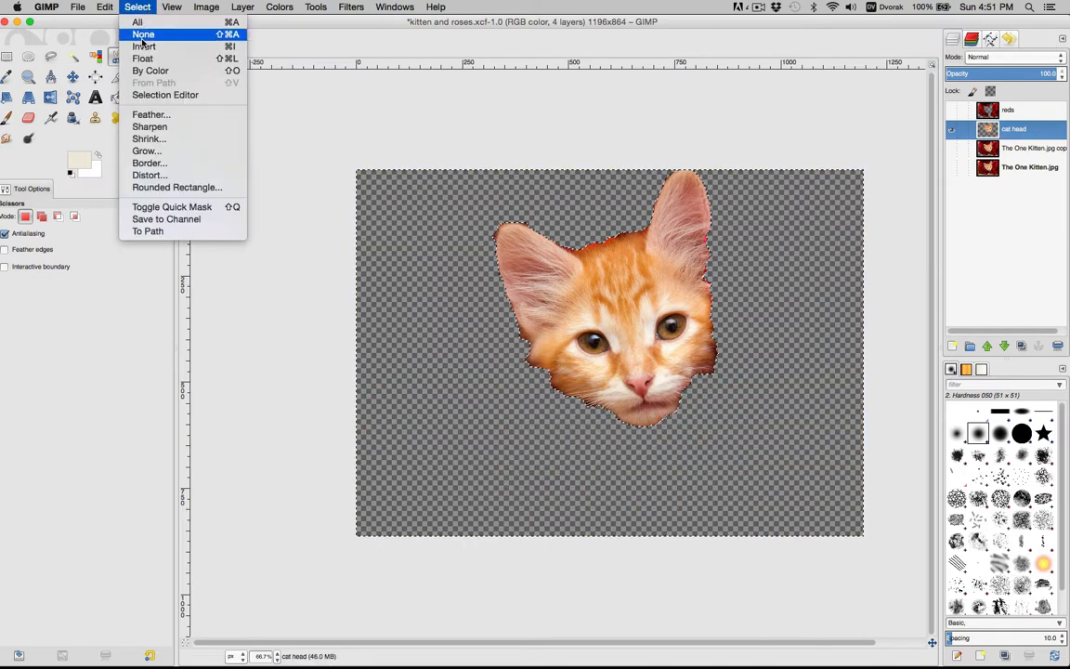
left_click(143, 33)
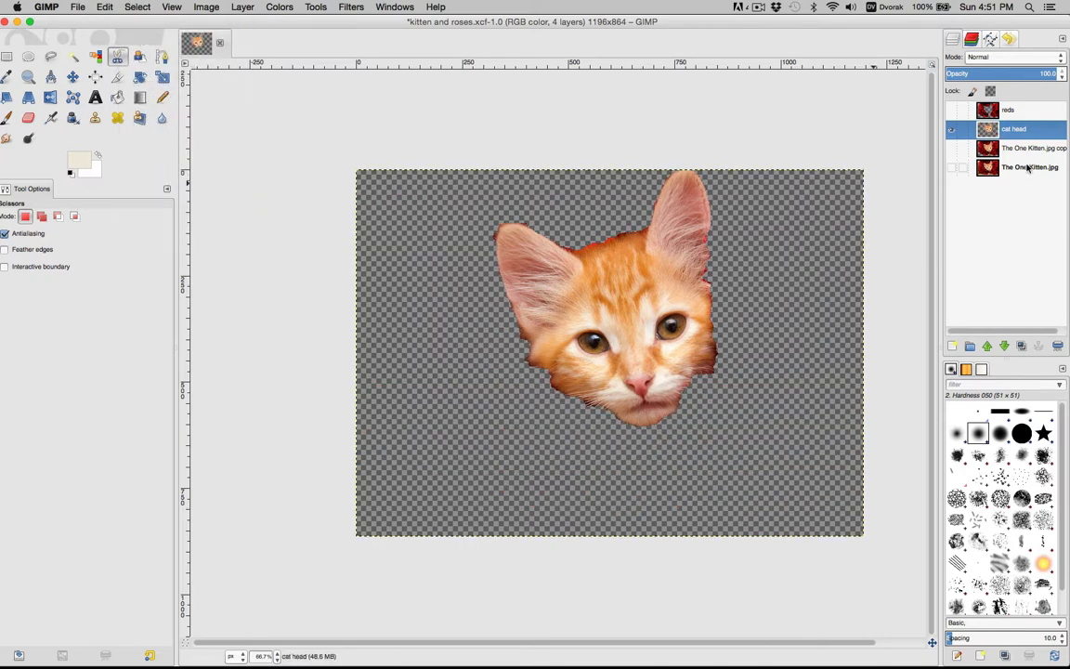
Duplicate the kitten copy layer below cat head, make the duplicate visible, and rename it "paws".
key("shift+e")
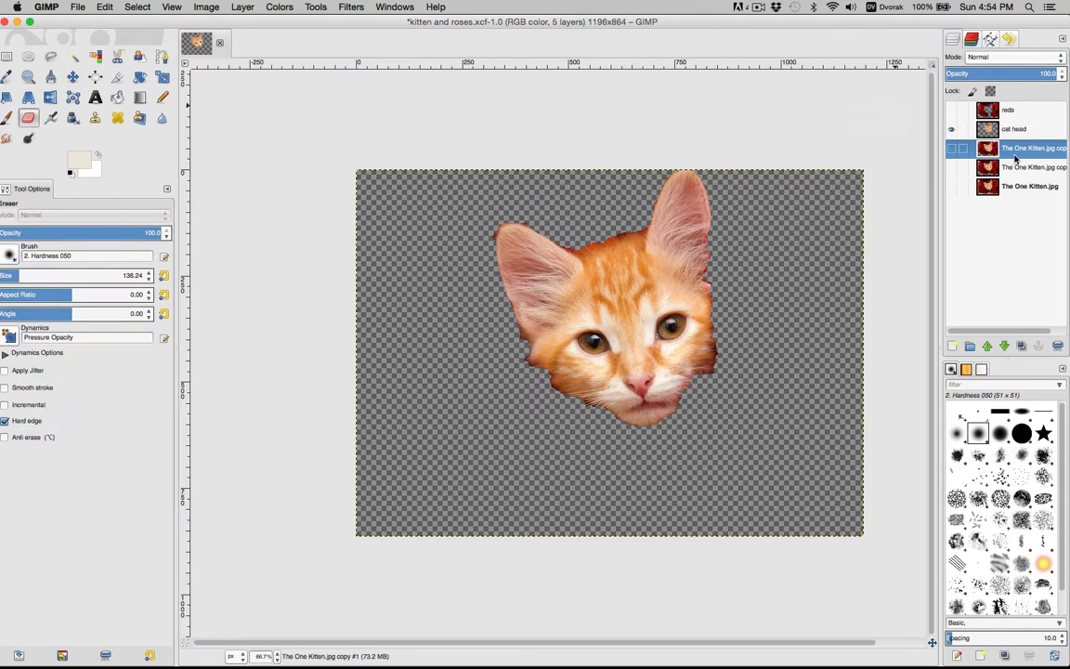
left_click(952, 149)
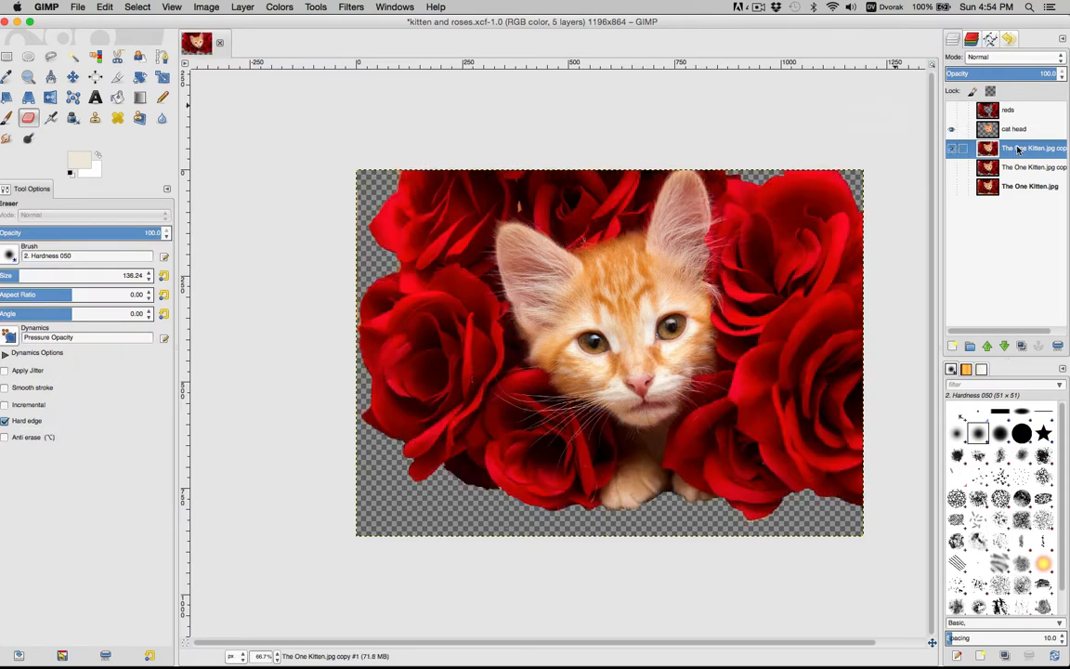
double_click(1019, 149)
type("paws")
key("Return")
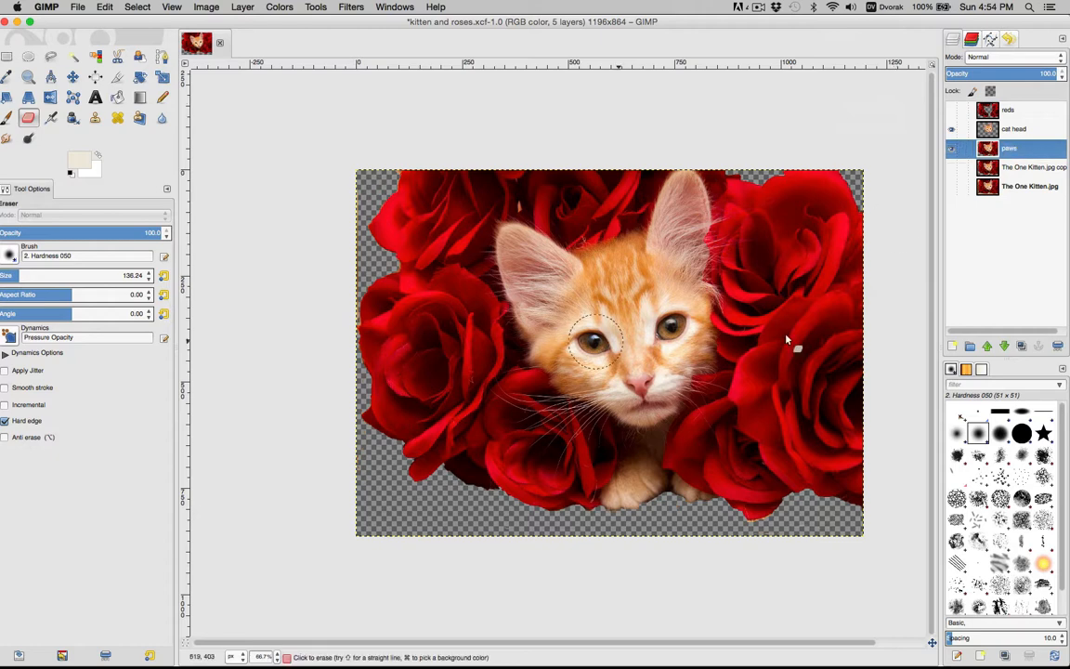
Erase most of the roses around the kitten on the paws layer with a hard-edged eraser of size 136.24.
mouse_move(787, 340)
left_mouse_down()
mouse_move(855, 376)
mouse_move(834, 469)
mouse_move(784, 171)
mouse_move(769, 137)
mouse_move(573, 232)
mouse_move(446, 251)
left_mouse_up()
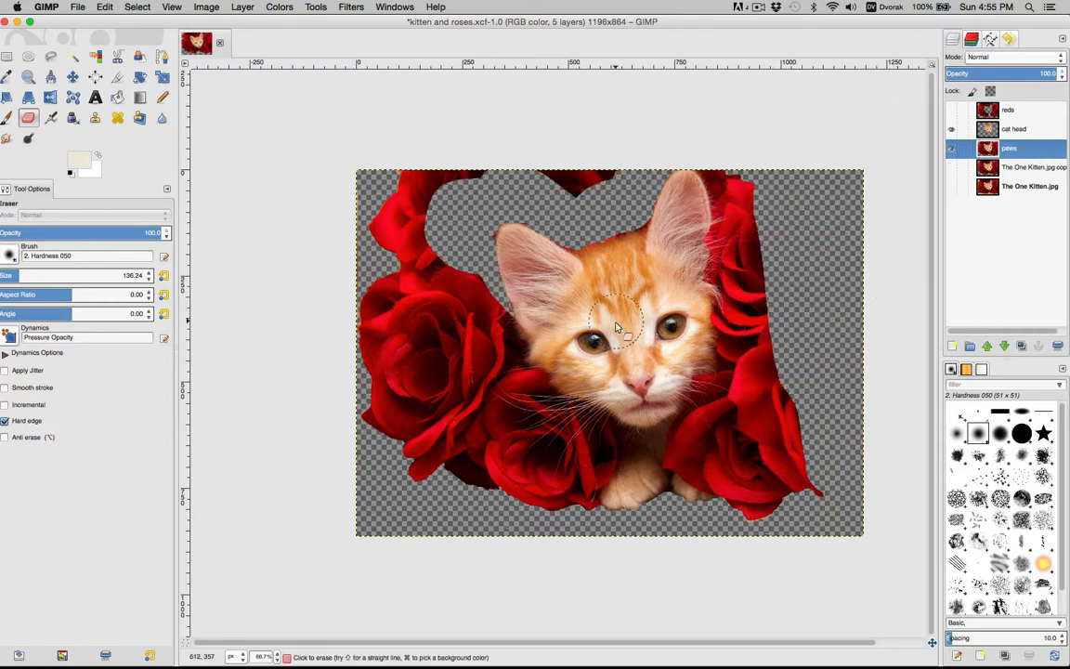
mouse_move(617, 327)
left_mouse_down()
mouse_move(641, 208)
mouse_move(399, 174)
mouse_move(542, 409)
mouse_move(585, 515)
mouse_move(377, 372)
mouse_move(364, 325)
left_mouse_up()
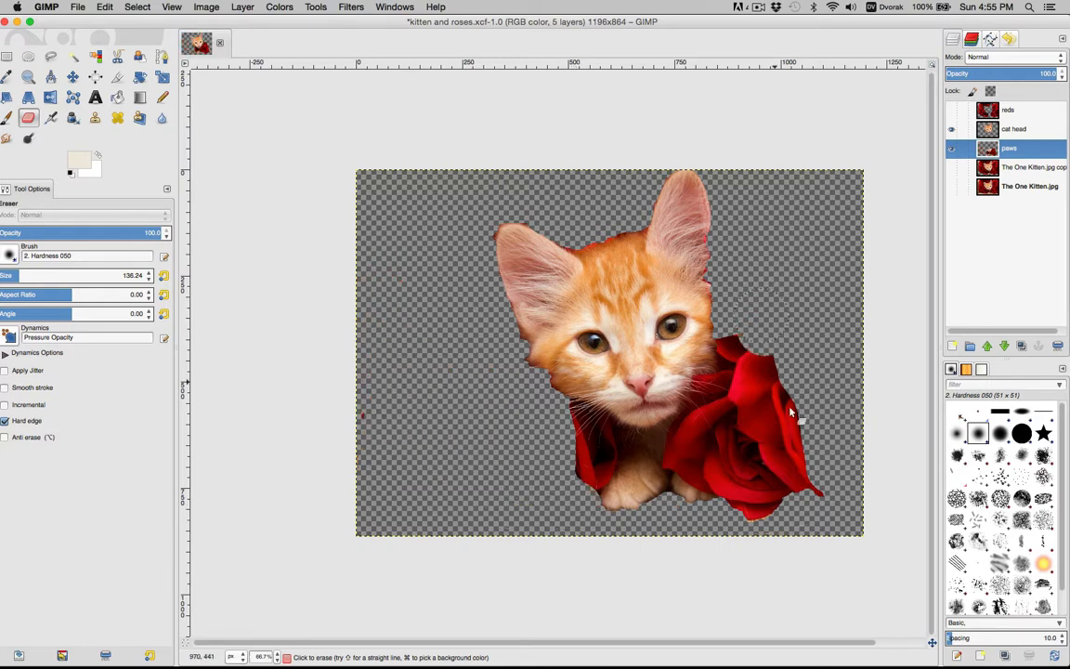
mouse_move(790, 412)
left_mouse_down()
mouse_move(751, 340)
mouse_move(708, 366)
mouse_move(768, 519)
mouse_move(733, 433)
left_mouse_up()
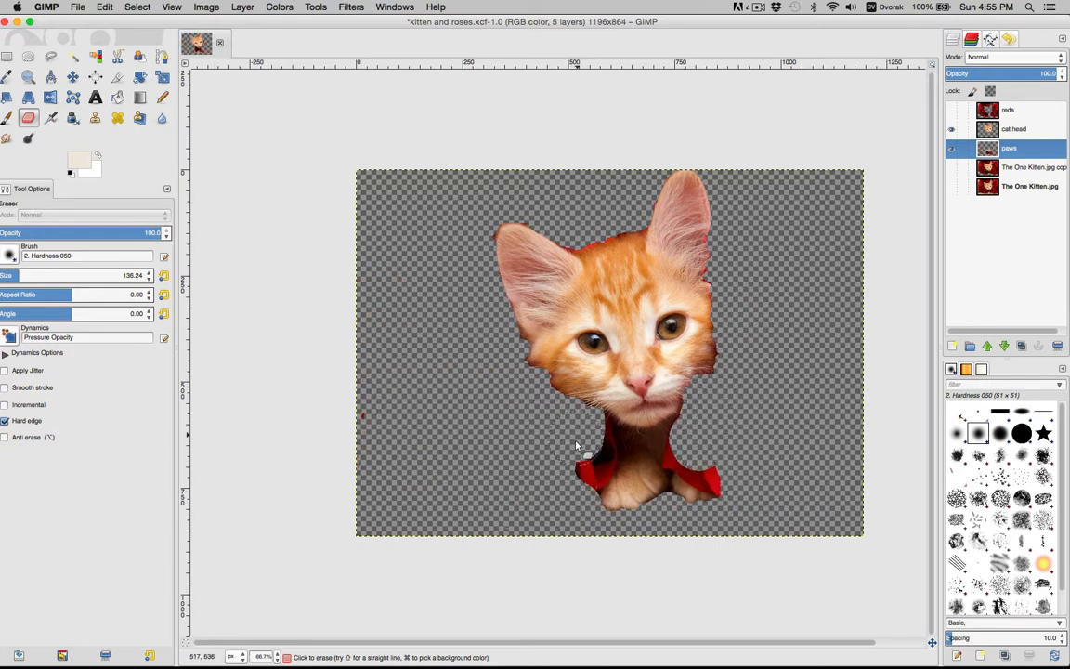
left_click_drag(576, 446, 564, 466)
Erase the remaining red petals beside the chest and paws with eraser sizes of 40.26 and 27.17.
left_click(3, 274)
left_click_drag(594, 412, 594, 469)
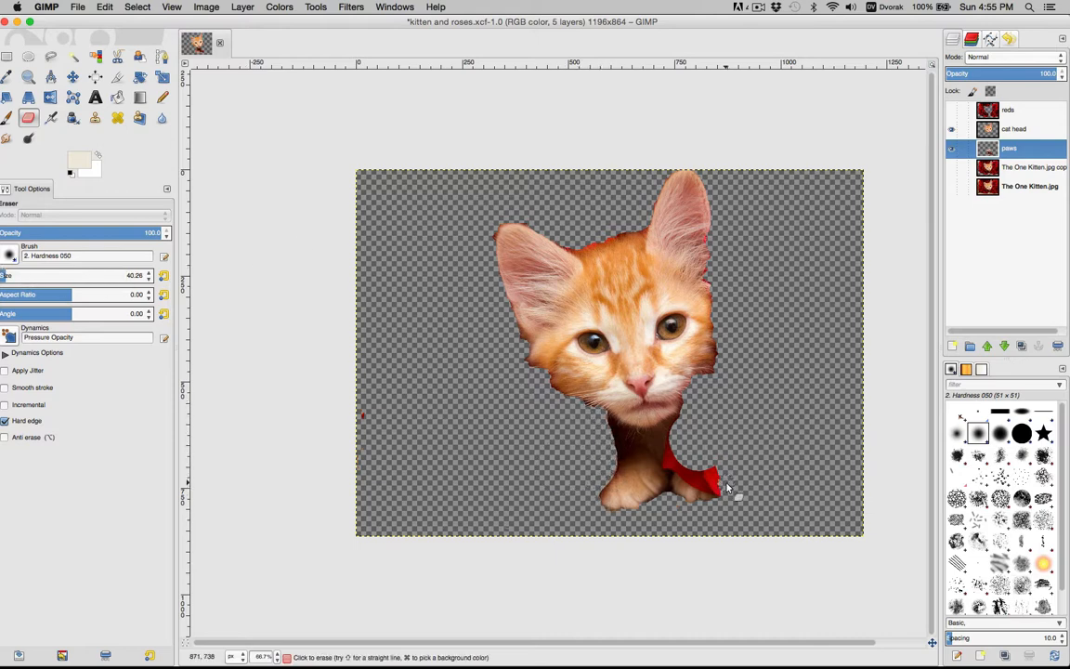
left_click_drag(727, 485, 716, 491)
left_click(3, 276)
left_click_drag(139, 22, 154, 21)
left_click(16, 276)
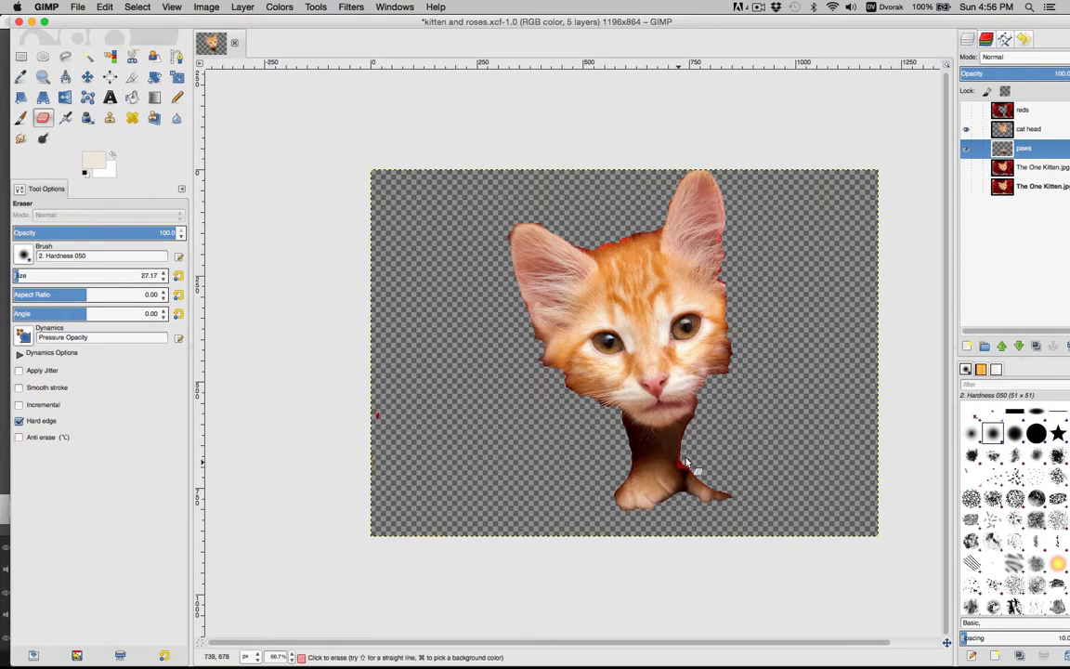
left_click_drag(686, 462, 688, 471)
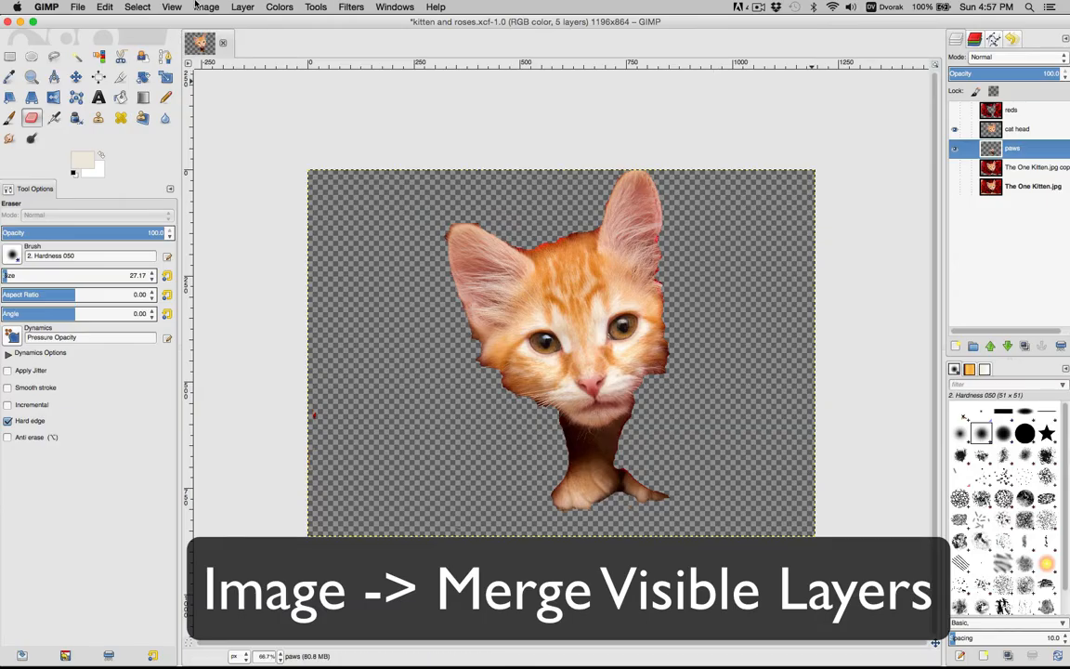
Merge the visible cat head and paws layers, expanded as necessary, and rename the merged layer "head and paws".
left_click(202, 7)
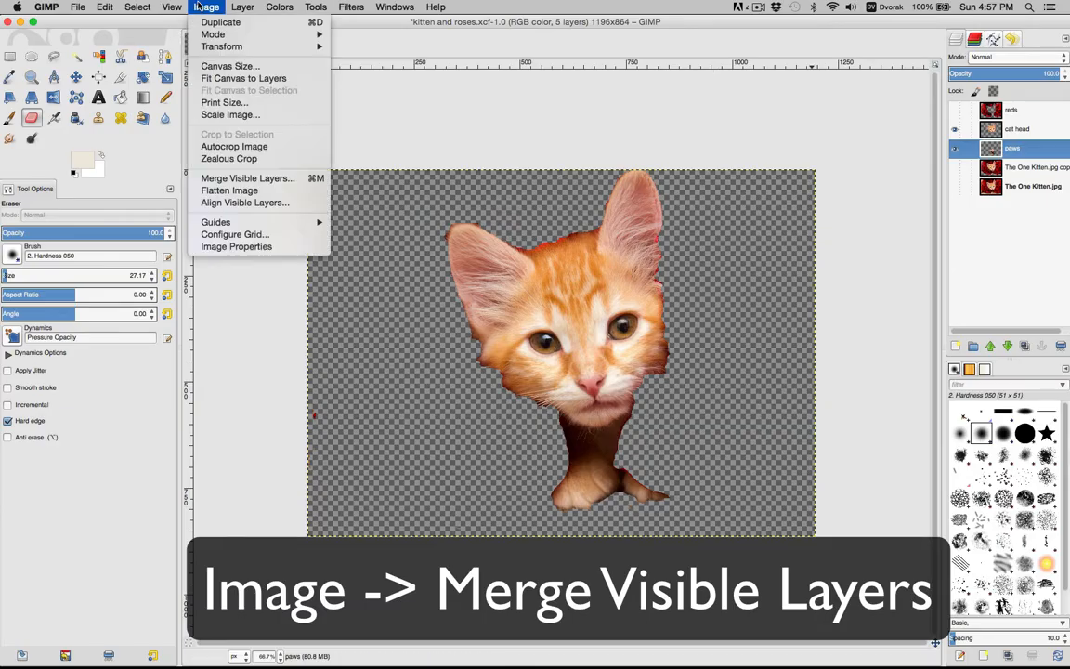
left_click(235, 179)
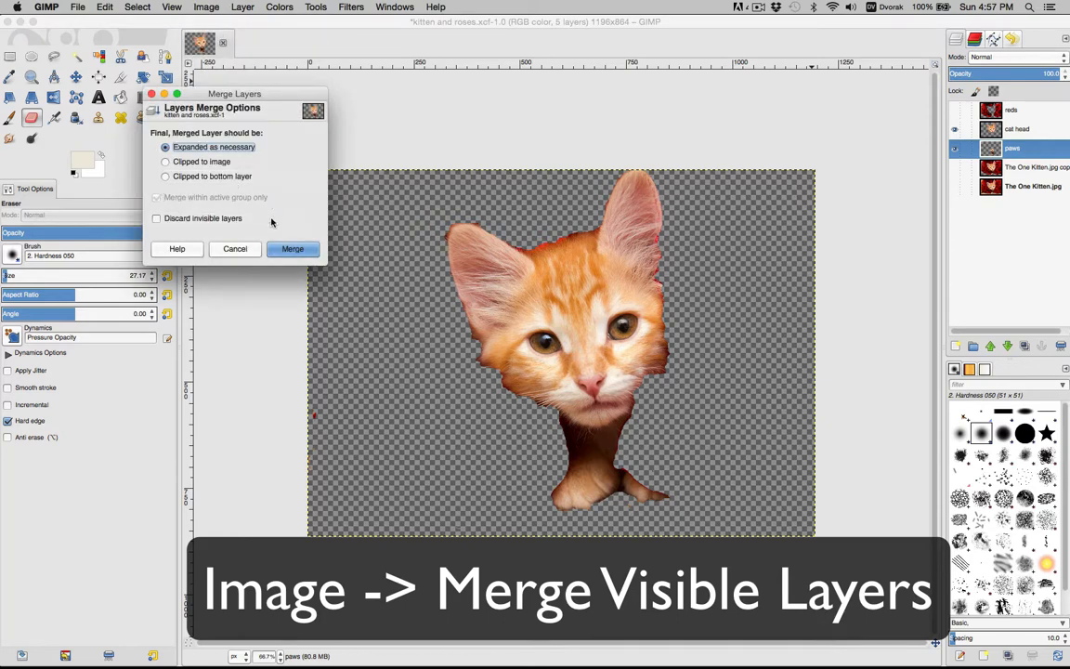
left_click(293, 249)
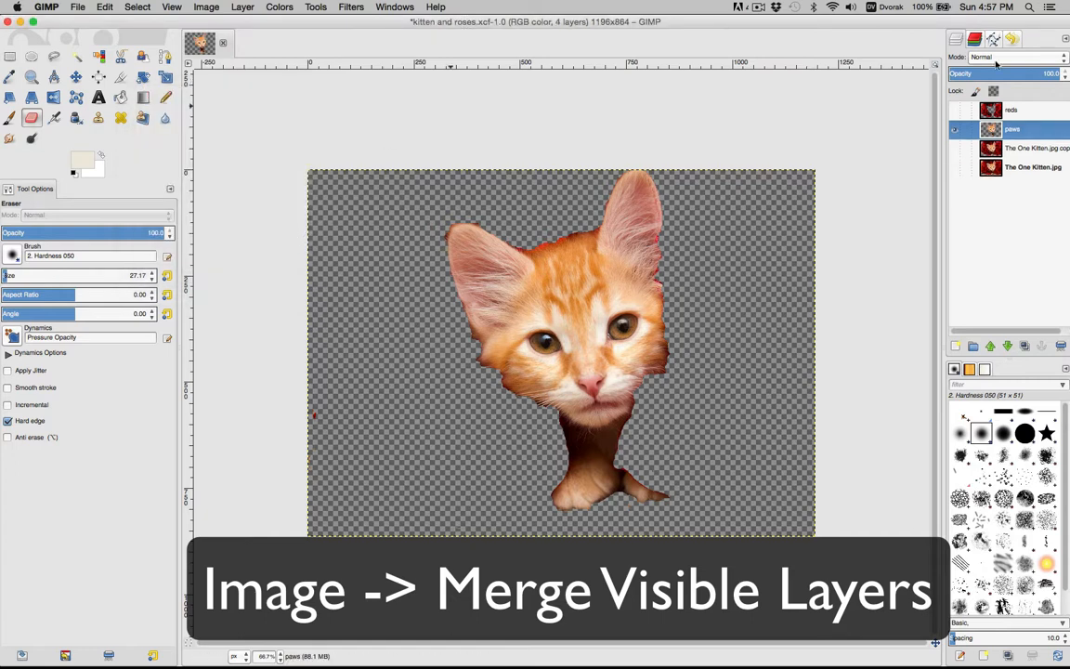
double_click(1016, 130)
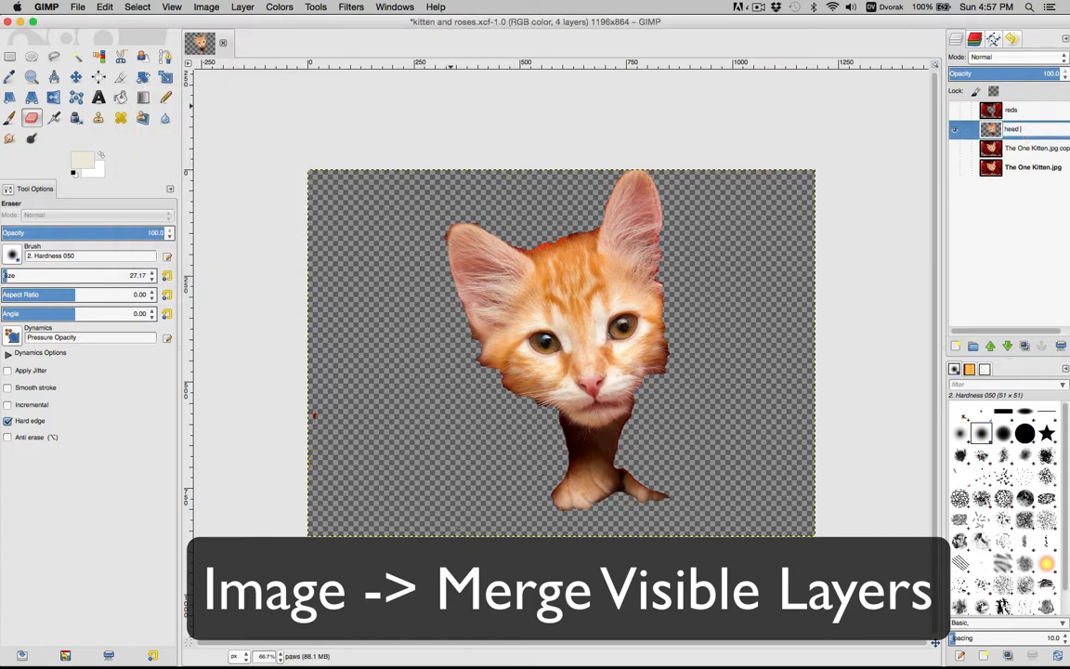
type("head and paws")
key("Return")
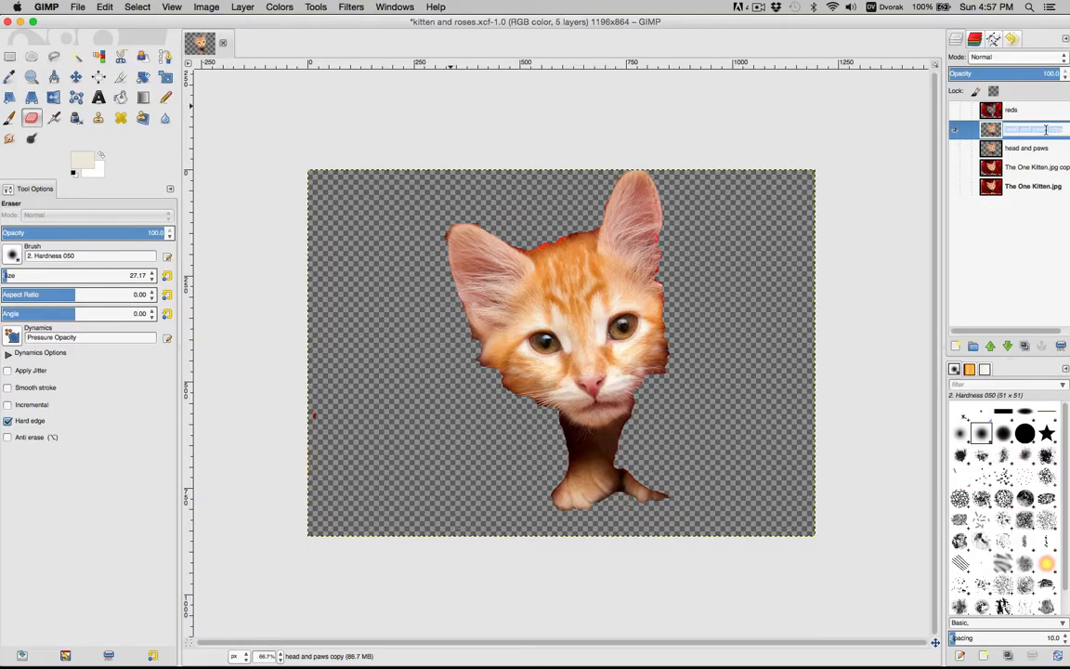
Create two duplicates of the head and paws layer, naming them "just eyes" and "just nose".
left_click(1045, 132)
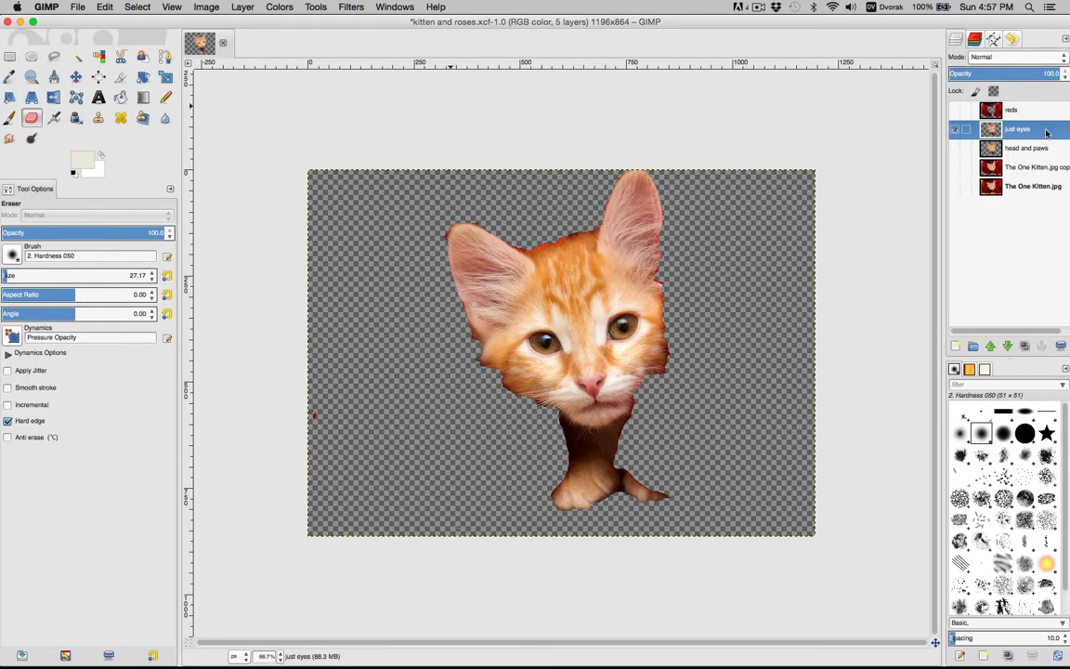
right_click(1045, 133)
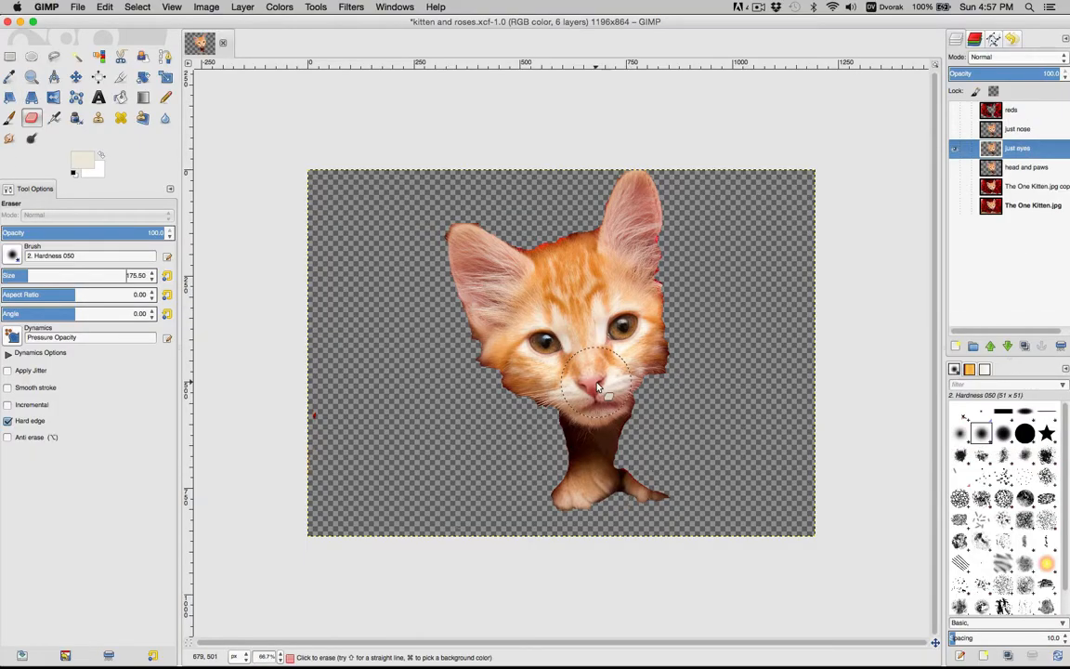
Erase the just eyes layer down to a strip of fur around both eyes, using an eraser size of 175.50.
mouse_move(596, 386)
left_mouse_down()
mouse_move(613, 493)
mouse_move(623, 252)
mouse_move(662, 299)
left_mouse_up()
left_click(76, 57)
left_click(327, 181)
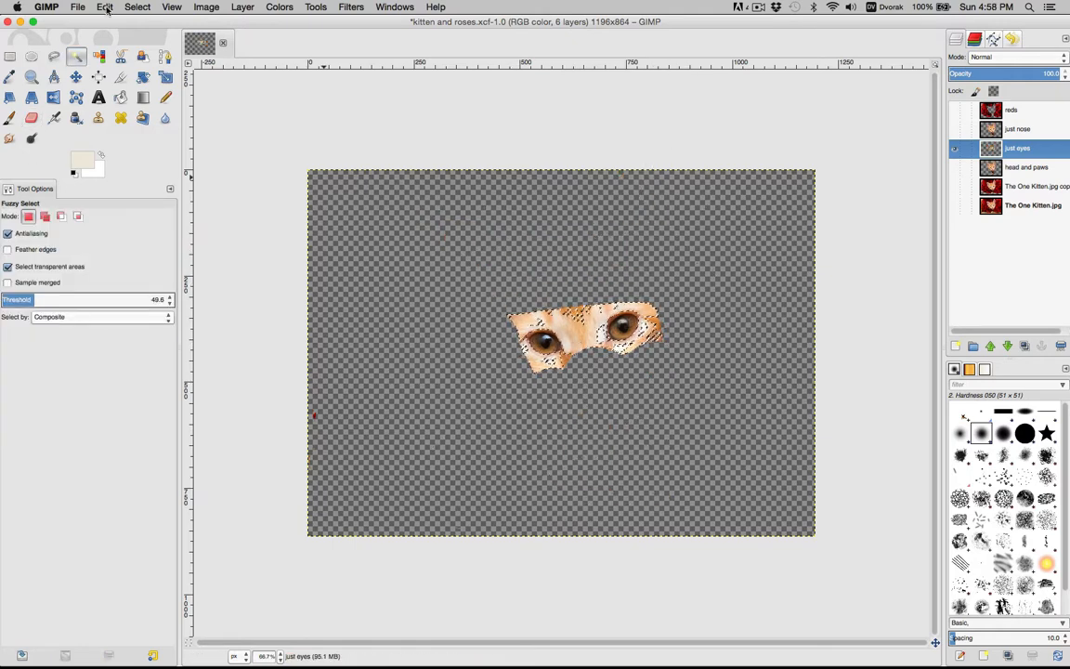
left_click(137, 6)
left_click(143, 34)
Erase the fur around and between the eyes on the just eyes layer, finishing with an eraser size of 48.99.
key("shift+e")
mouse_move(626, 371)
left_mouse_down()
mouse_move(512, 314)
mouse_move(564, 382)
mouse_move(506, 334)
left_mouse_up()
left_click(8, 275)
left_click_drag(599, 332, 640, 336)
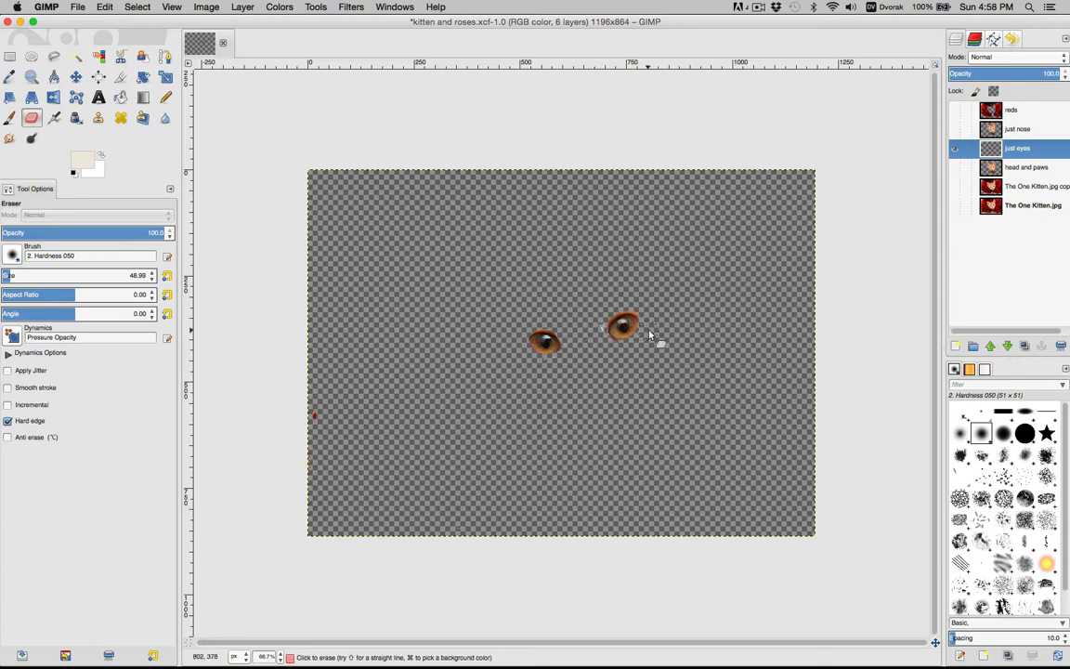
Fuzzy-select the area surrounding the two eyes, clear it, and deselect.
left_click(76, 57)
left_click(327, 181)
left_click(105, 6)
left_click(127, 169)
left_click(137, 6)
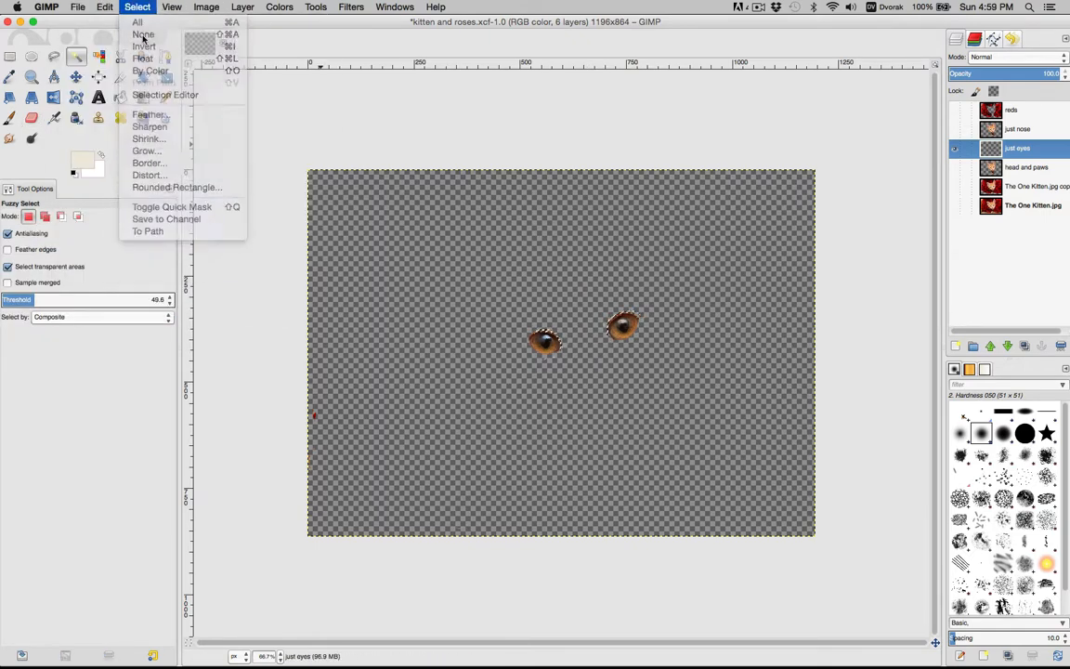
left_click(143, 35)
Hide just eyes, show just nose, and erase everything on it except a rough patch around the nose with eraser size 140.60.
left_click(954, 149)
left_click(954, 129)
left_click(31, 118)
left_click(21, 276)
left_click(1022, 129)
mouse_move(520, 232)
left_mouse_down()
mouse_move(476, 351)
mouse_move(616, 442)
mouse_move(635, 398)
mouse_move(548, 346)
left_mouse_up()
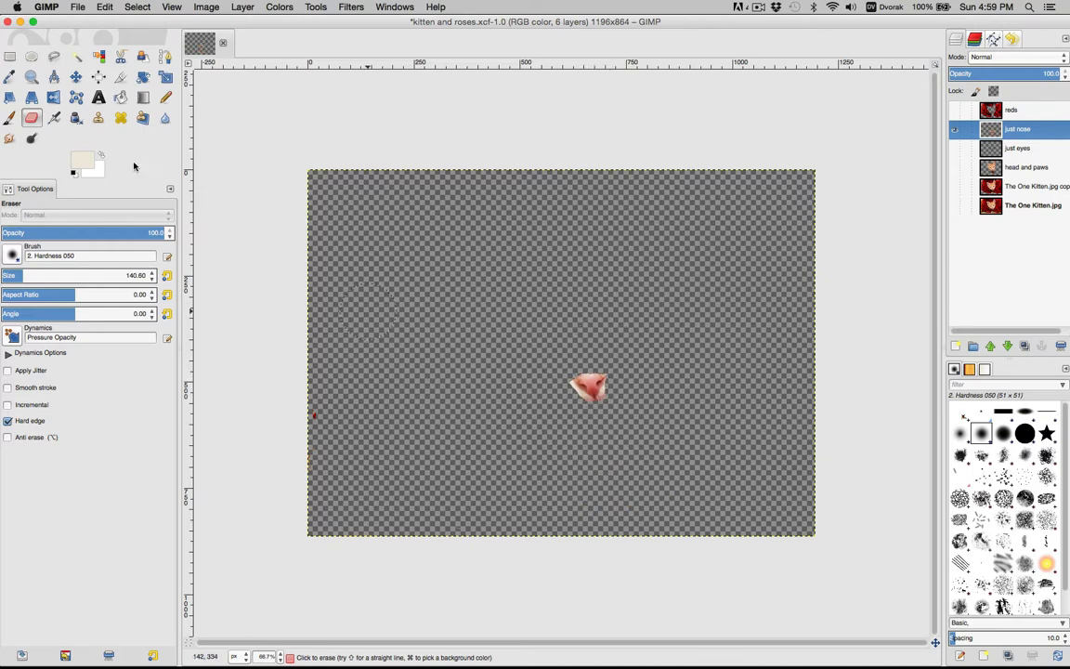
key("u")
key("super+shift+a")
left_click(137, 7)
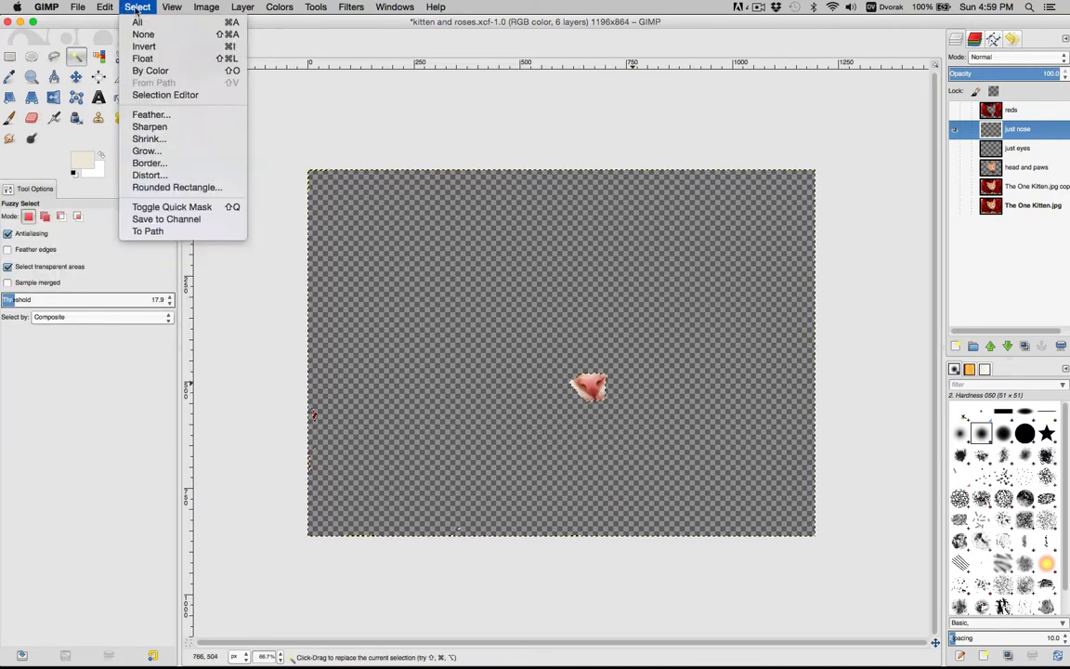
left_click(143, 35)
Trim the white fur from the sides and underside of the nose with an eraser size of 18.45.
left_click(206, 6)
mouse_move(171, 7)
mouse_move(190, 48)
left_click(325, 159)
key("shift+e")
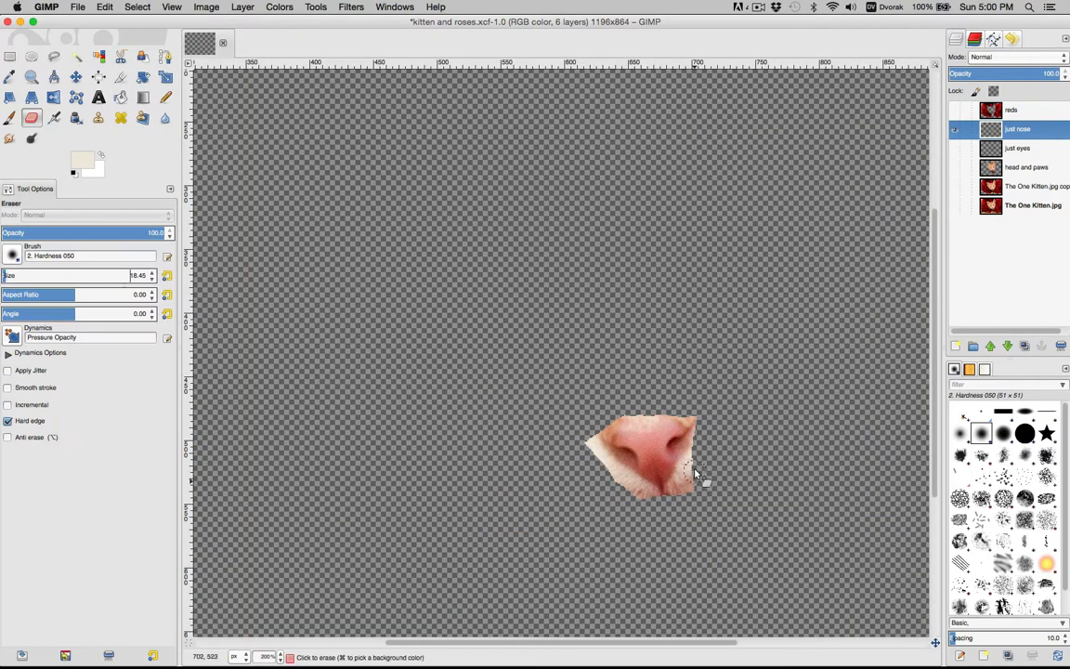
left_click_drag(614, 477, 643, 499)
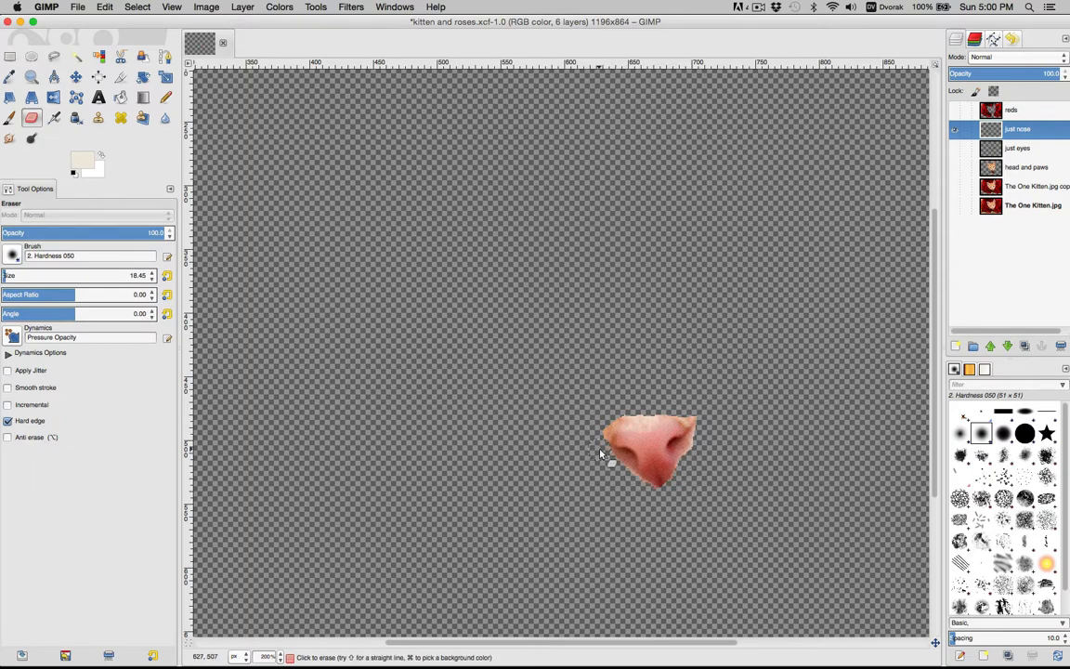
Erase the pale fur along the upper edge of the nose on the just nose layer, following the nose's outline.
mouse_move(622, 420)
left_mouse_down()
mouse_move(666, 408)
mouse_move(697, 422)
left_mouse_up()
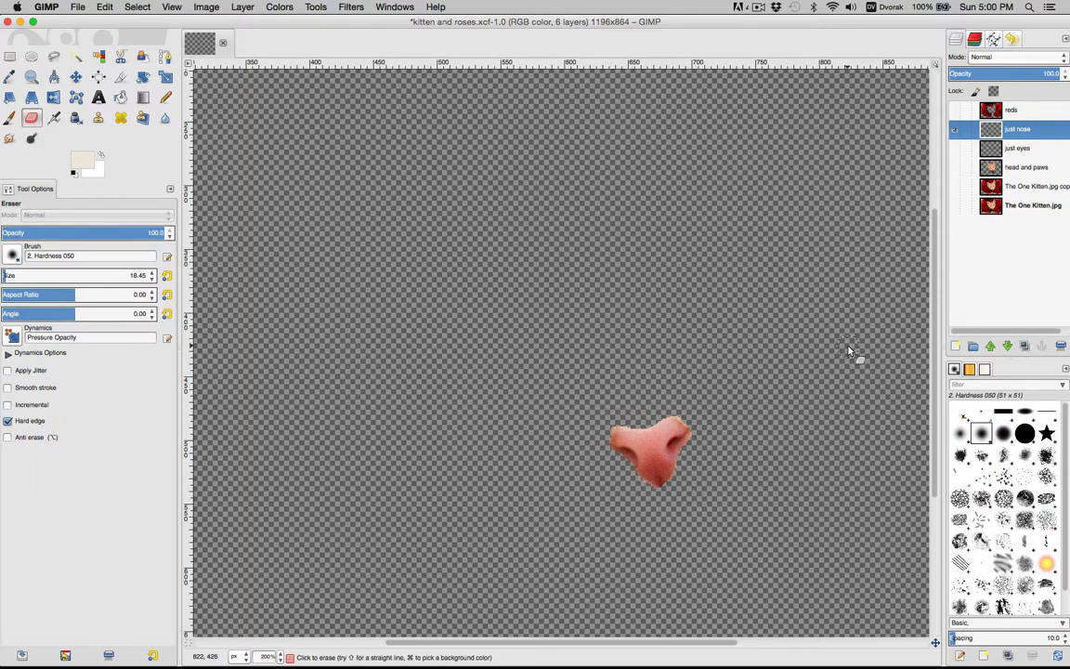
left_click(171, 7)
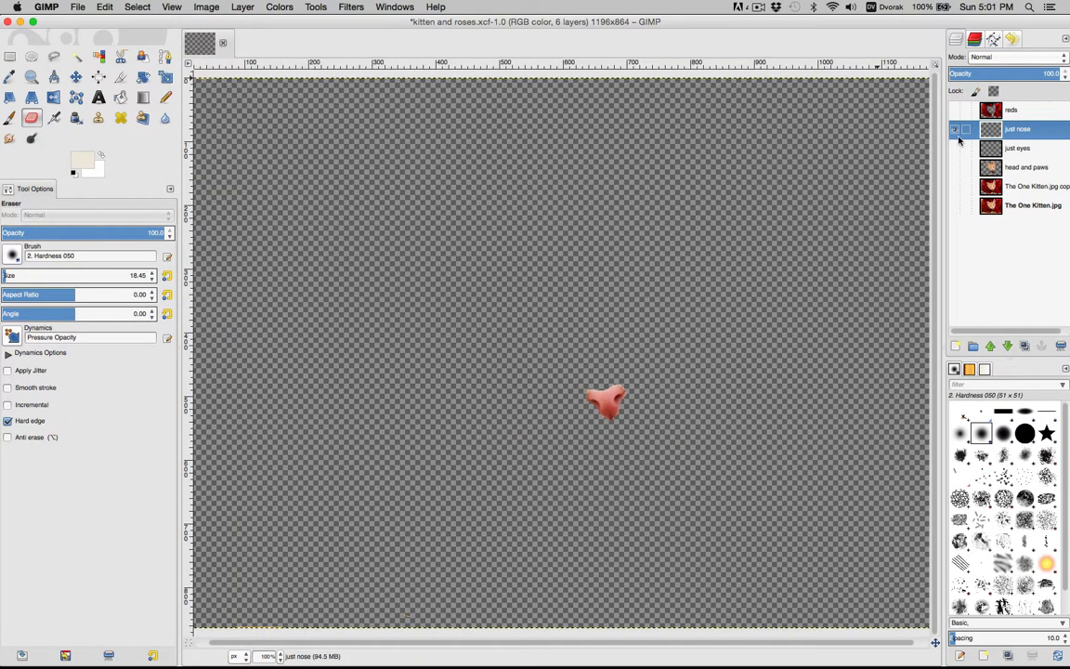
Leave only the head and paws layer visible and make it the active layer.
left_click(953, 148)
left_click(954, 167)
left_click(953, 167)
left_click(1016, 148)
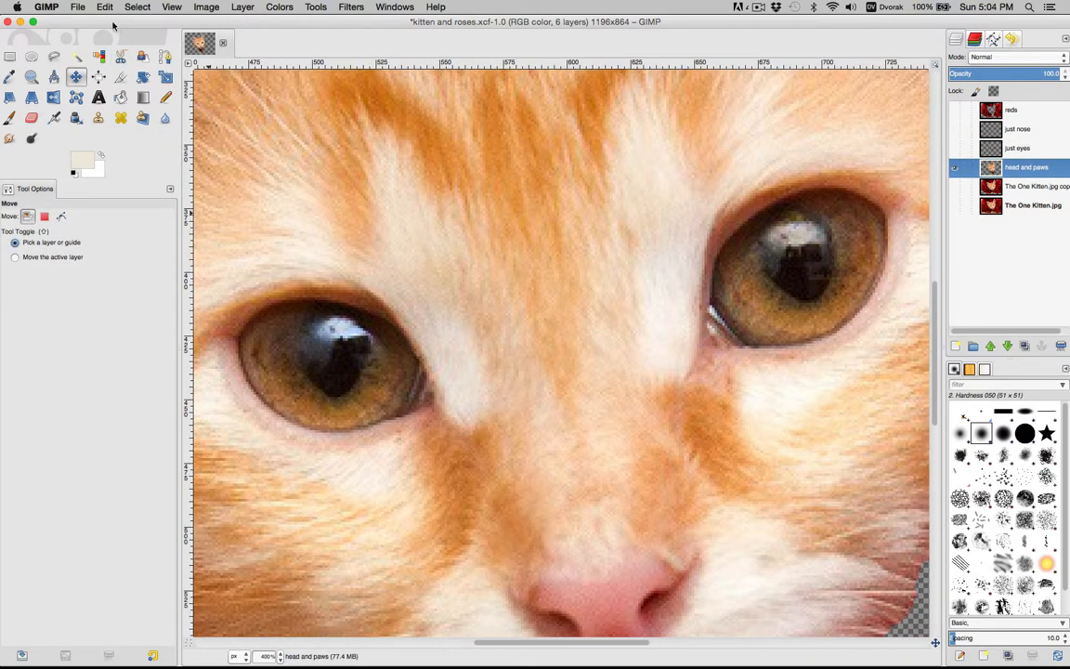
Outline the kitten's left-hand eye on the head and paws layer with Scissors Select and delete it.
left_click(121, 57)
left_click(429, 389)
left_click(416, 359)
left_click(386, 320)
left_click(340, 297)
left_click(298, 297)
left_click(264, 305)
left_click(241, 331)
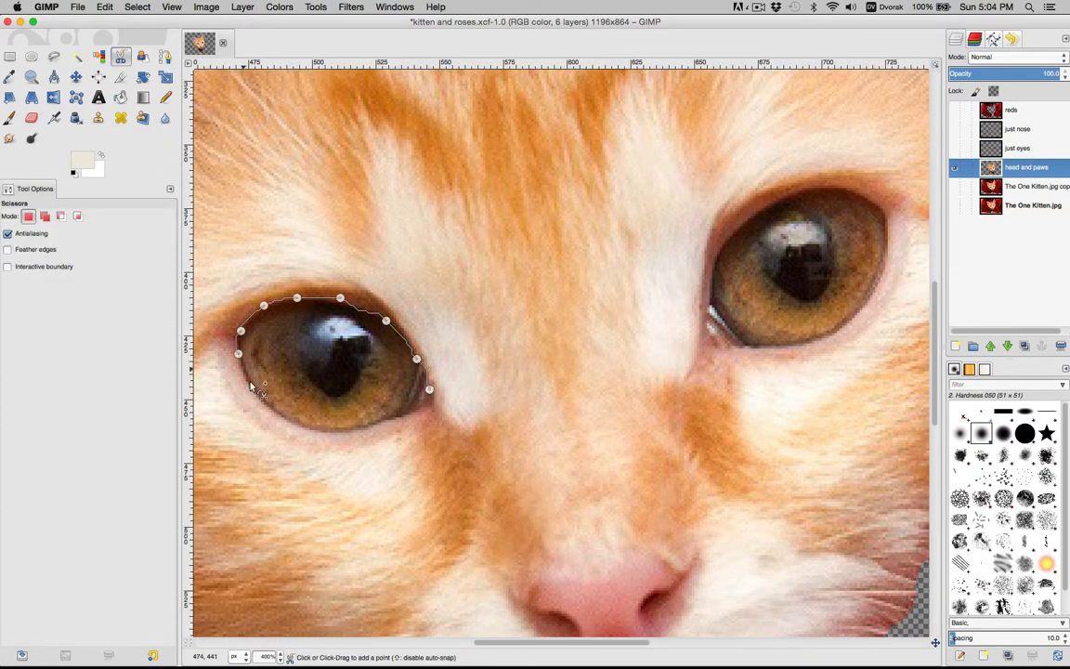
left_click(429, 389)
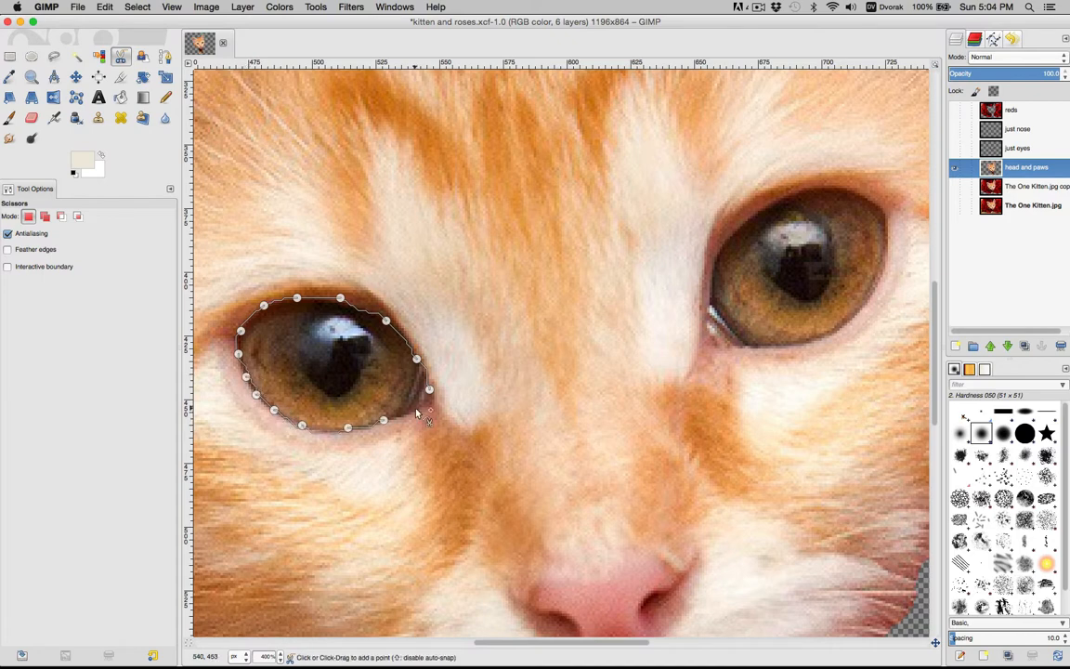
left_click(364, 383)
key("Delete")
Outline the right-hand eye on head and paws with Scissors Select, clear it and deselect, leaving just eyes hidden.
left_click(811, 191)
left_click(782, 196)
left_click(745, 219)
left_click(719, 251)
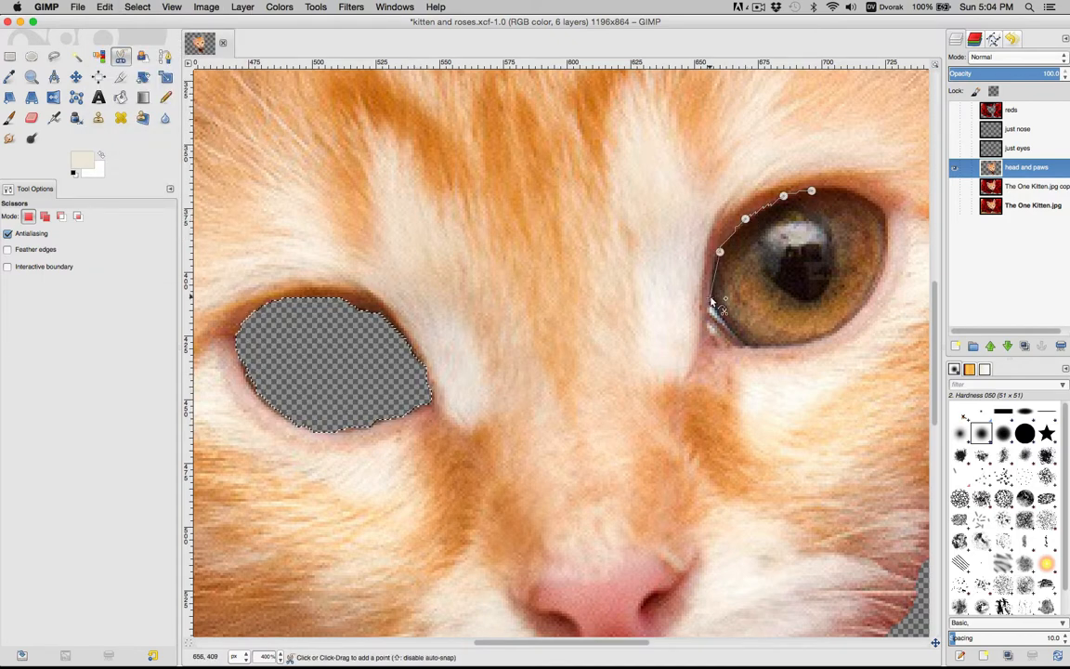
left_click(710, 298)
left_click(732, 331)
left_click(720, 320)
left_click(713, 313)
left_click(744, 346)
left_click(769, 347)
left_click(831, 333)
left_click(875, 285)
left_click(886, 246)
left_click(885, 219)
left_click(860, 192)
left_click(835, 185)
left_click(811, 191)
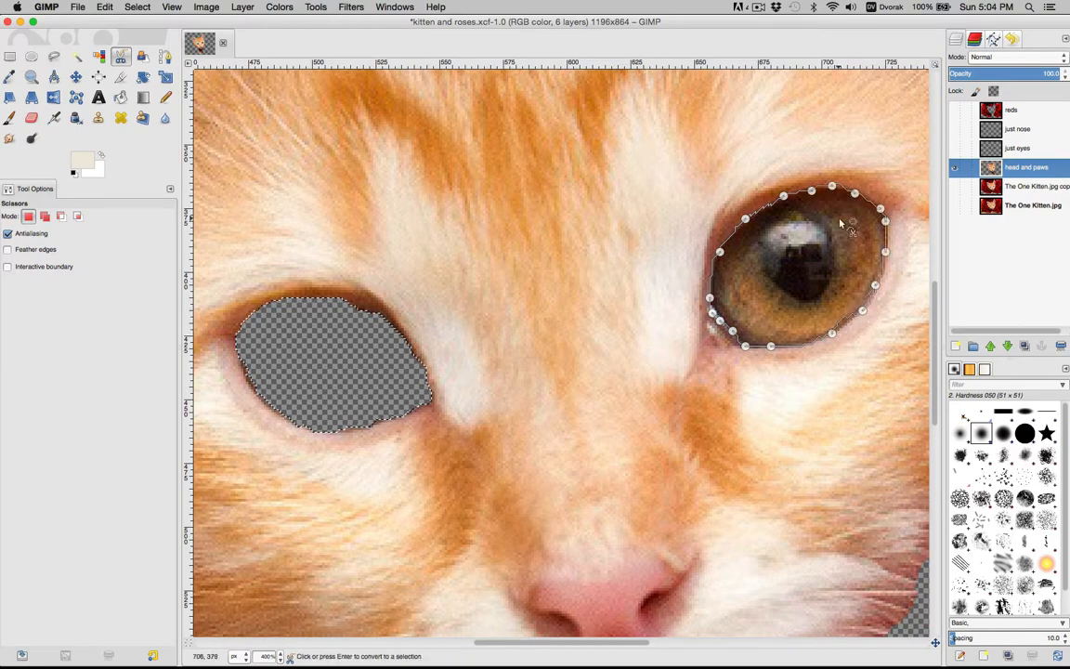
left_click(832, 224)
left_click(105, 8)
left_click(118, 173)
key("super+shift+a")
key("shift+e")
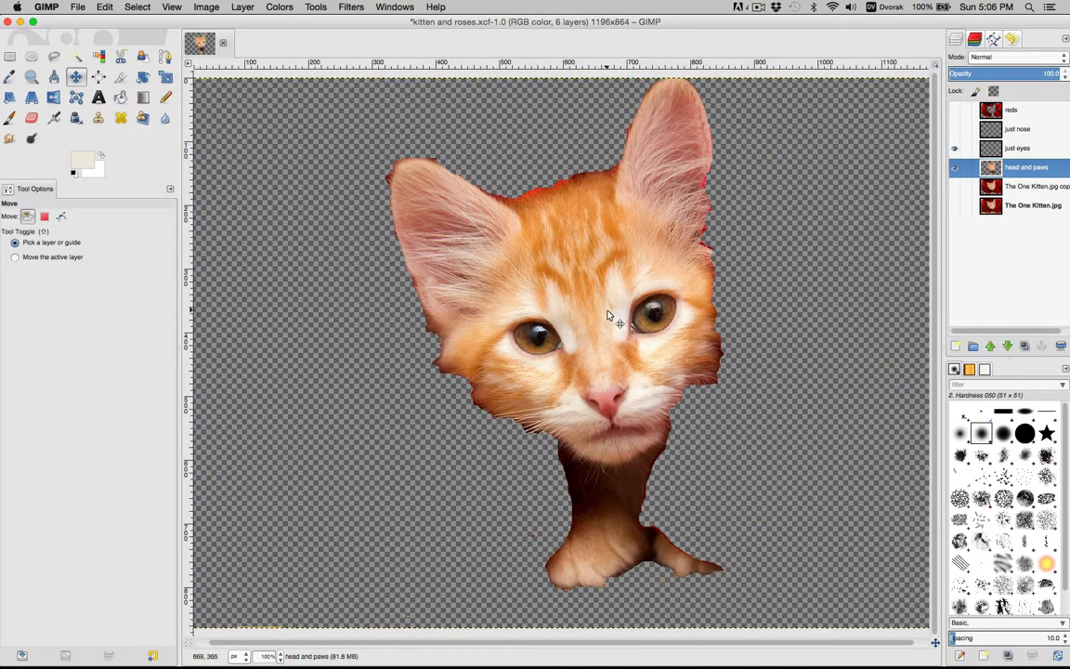
left_click(954, 150)
left_click(280, 6)
left_click(299, 108)
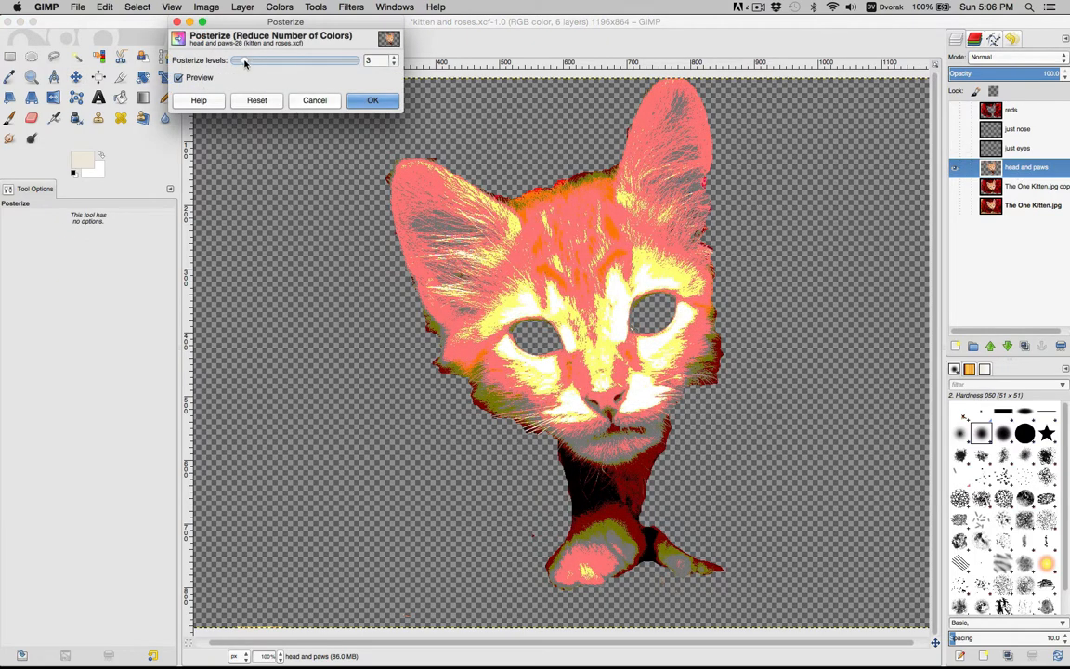
left_click_drag(245, 64, 261, 64)
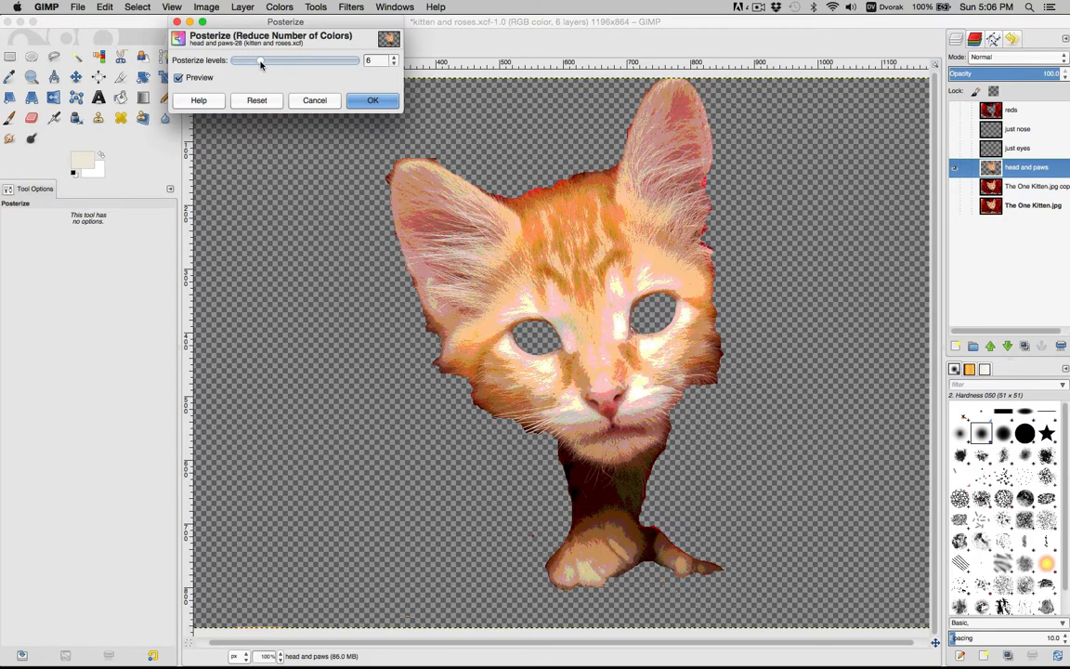
left_click(314, 100)
Apply a Gaussian Blur with a 4.0 px radius to the head and paws layer.
left_click(351, 7)
mouse_move(335, 74)
left_click(548, 88)
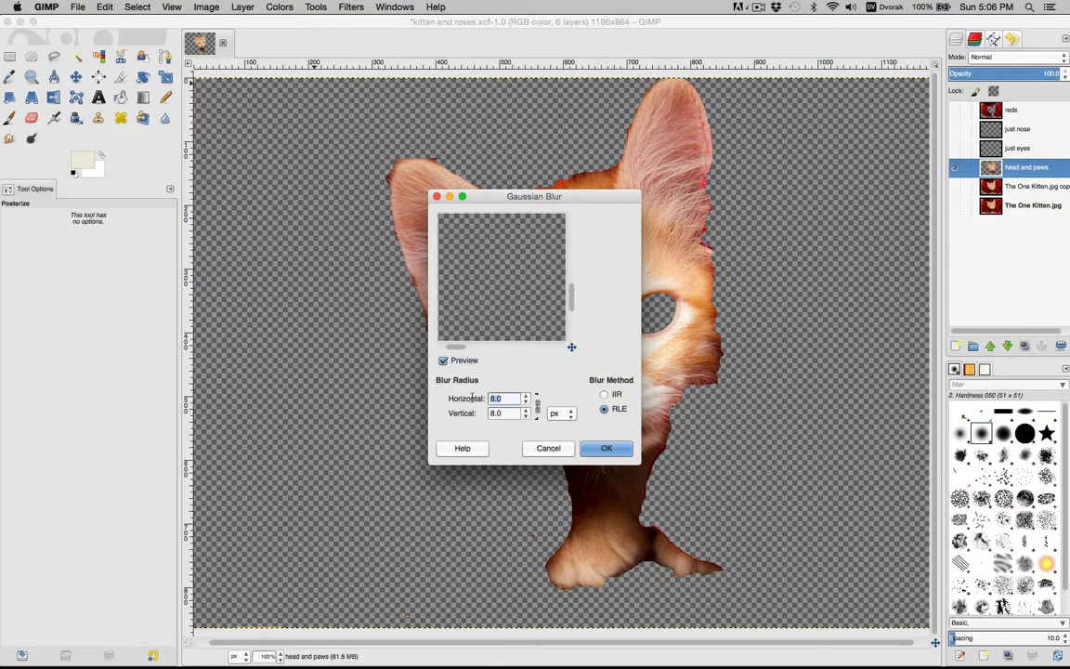
type("4.0")
left_click(605, 448)
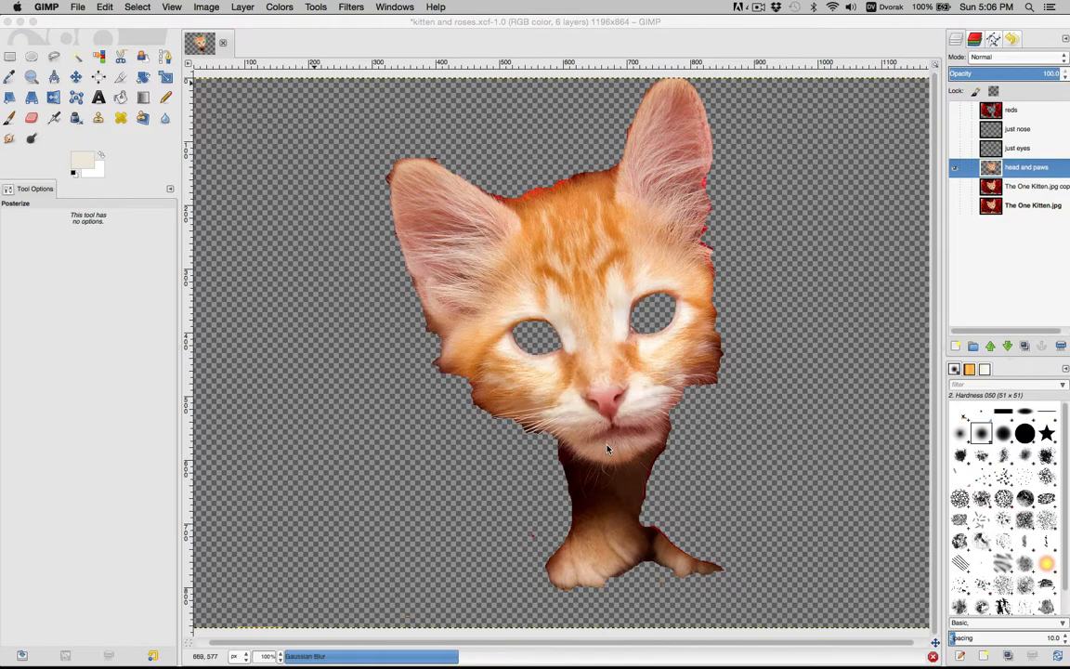
left_click(279, 7)
left_click(285, 106)
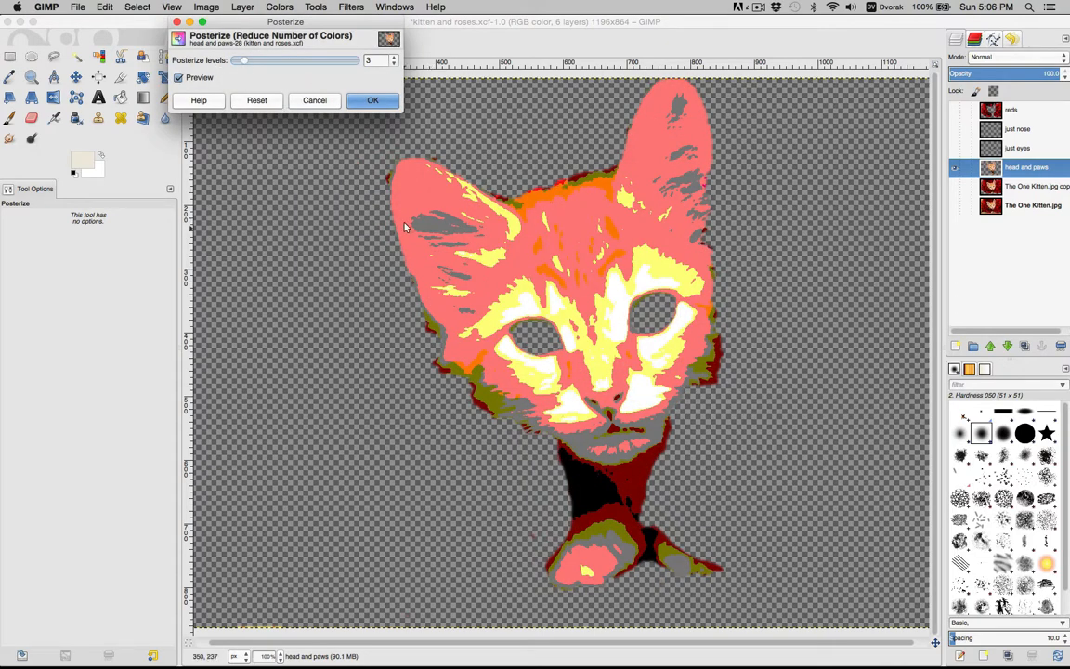
left_click_drag(245, 61, 259, 61)
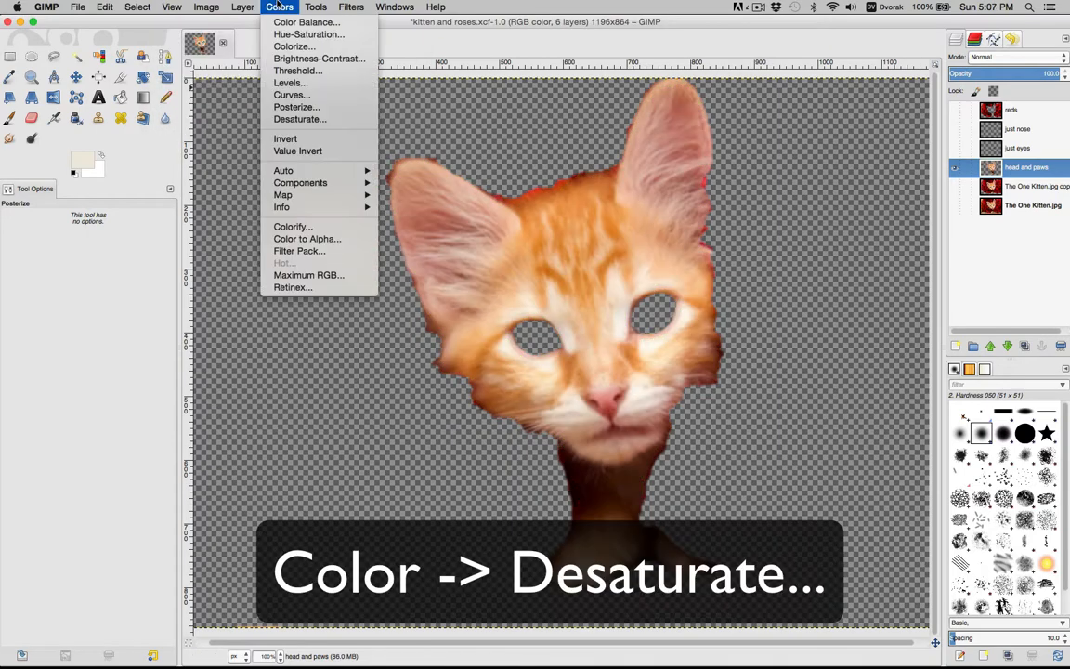
Desaturate the head and paws layer and posterize it to 7 levels.
left_click(291, 120)
left_click(372, 152)
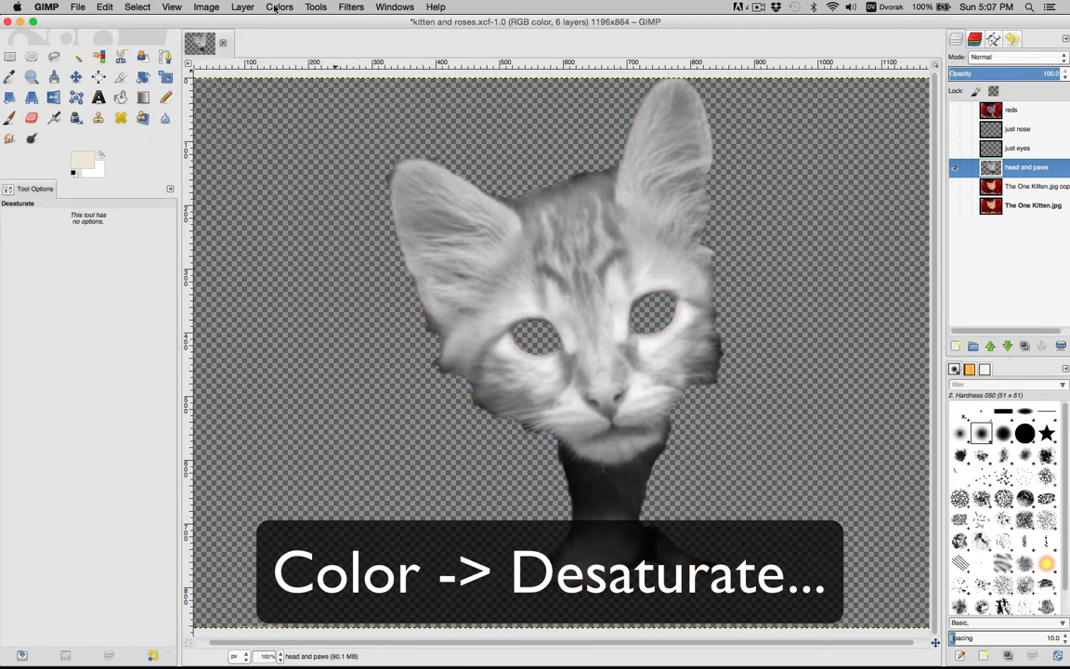
left_click(279, 6)
left_click(298, 107)
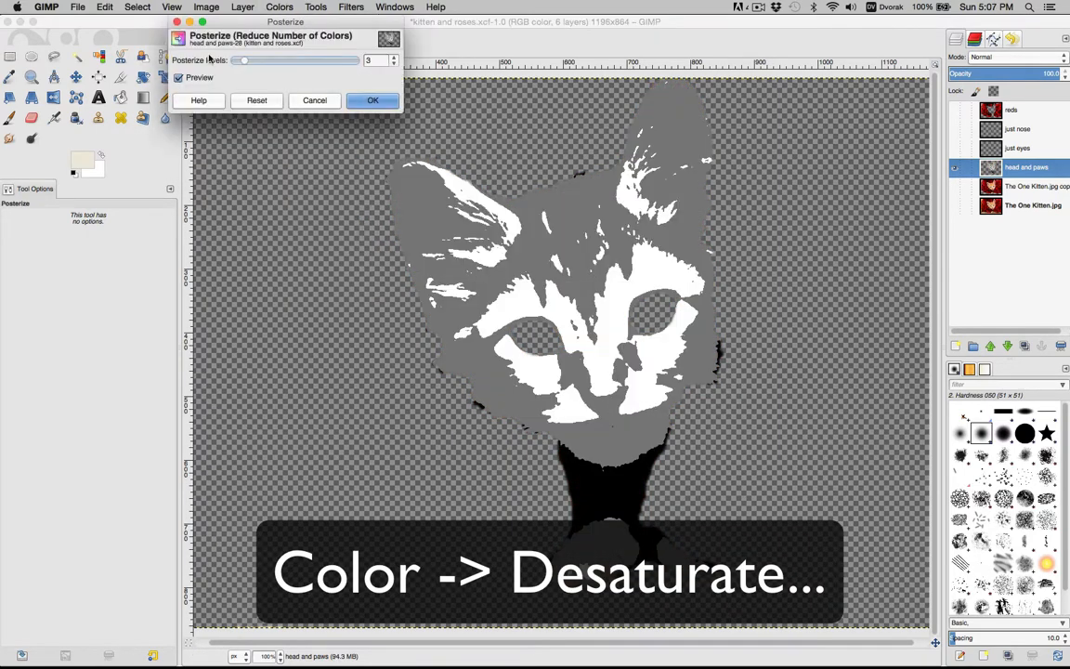
left_click_drag(248, 63, 260, 62)
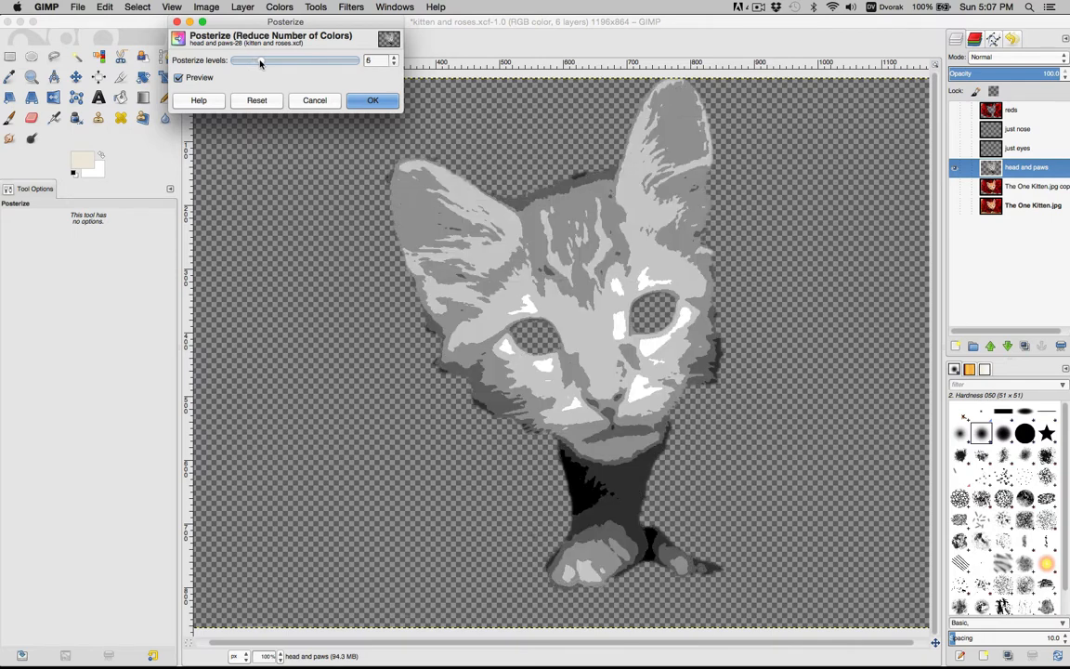
left_click(394, 58)
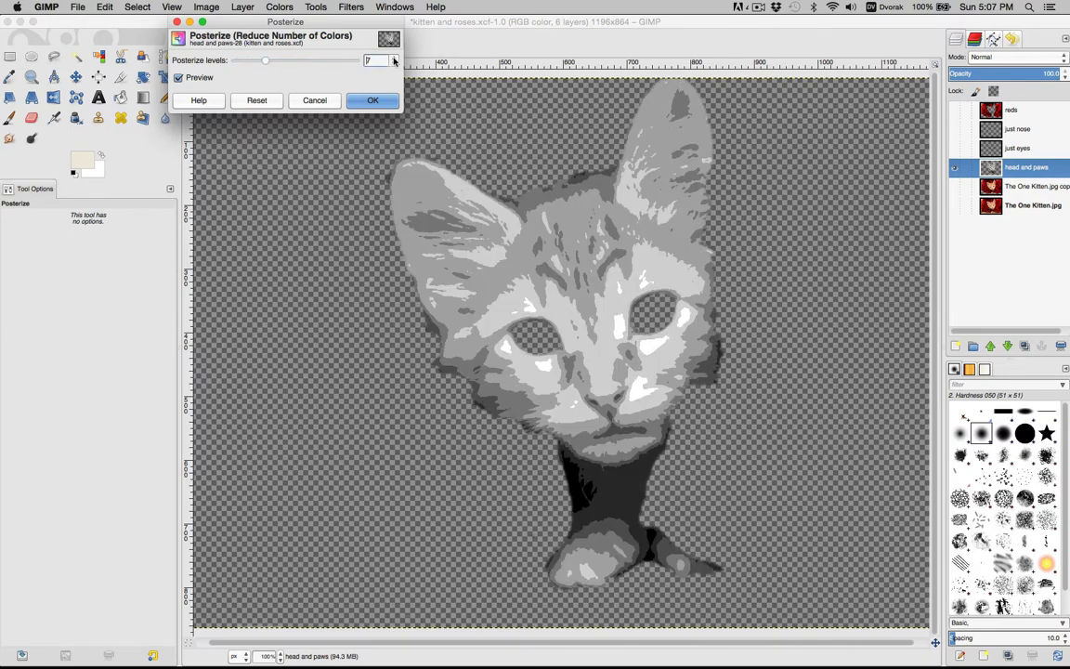
left_click(394, 59)
left_click(394, 60)
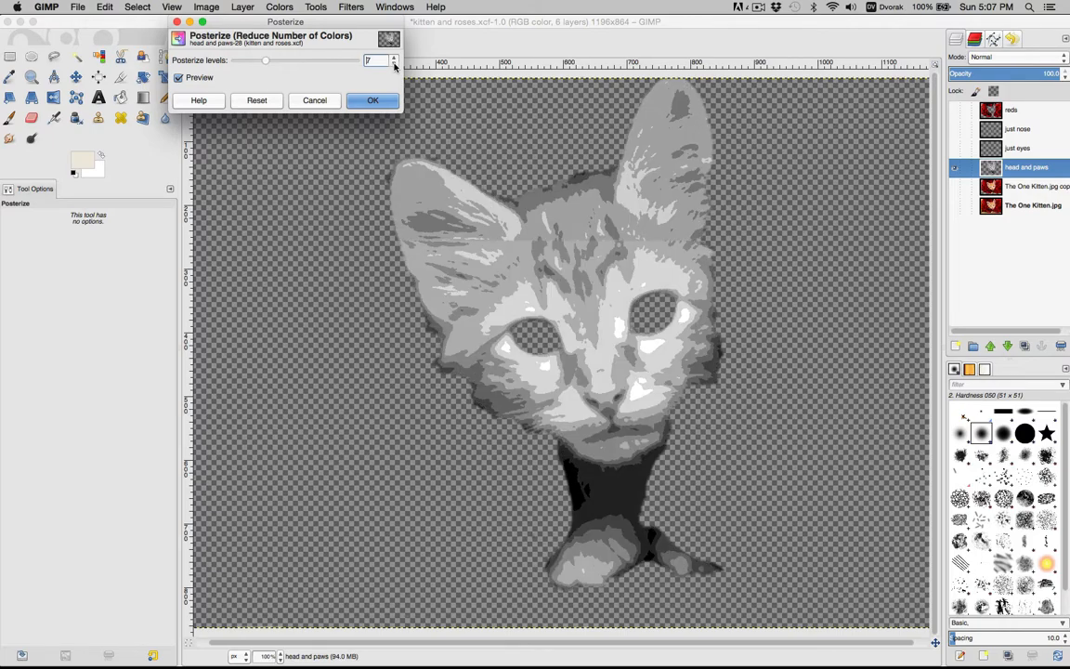
left_click(372, 99)
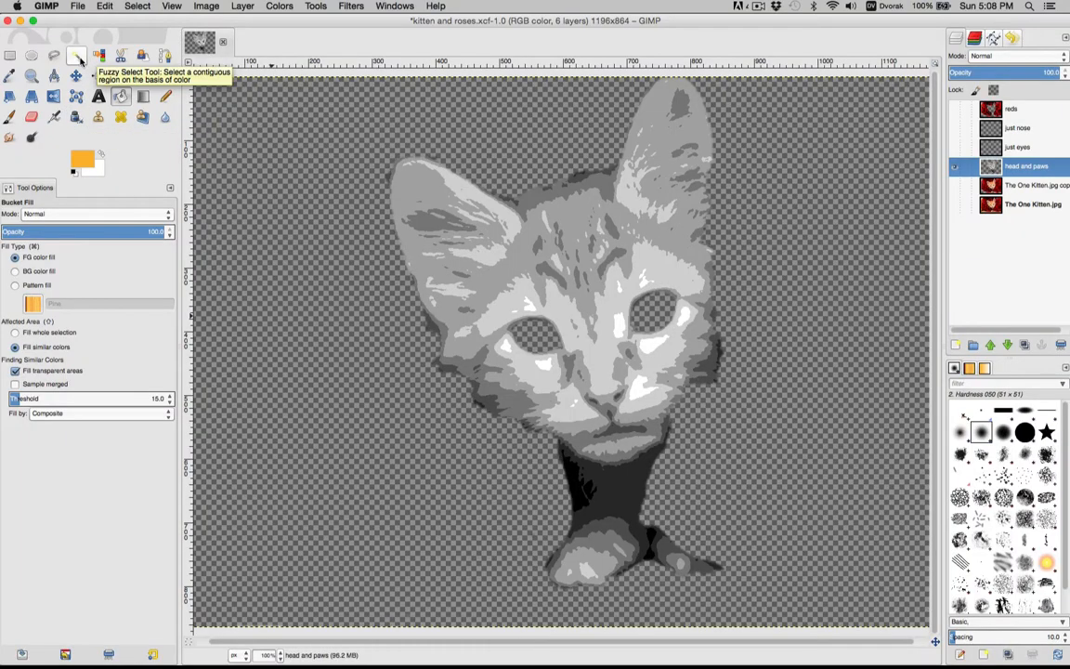
Fuzzy-select the mid-grey fur on the head with a threshold of 15.2 and bucket-fill it with orange de9e22.
left_click(78, 56)
left_click_drag(17, 300, 8, 300)
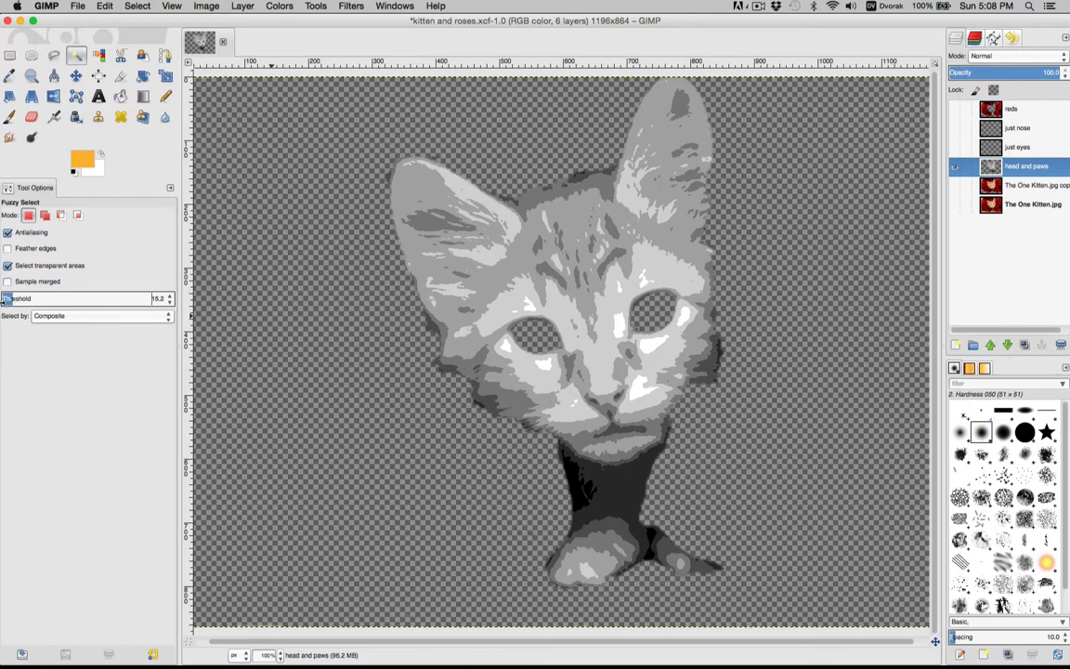
left_click(578, 217)
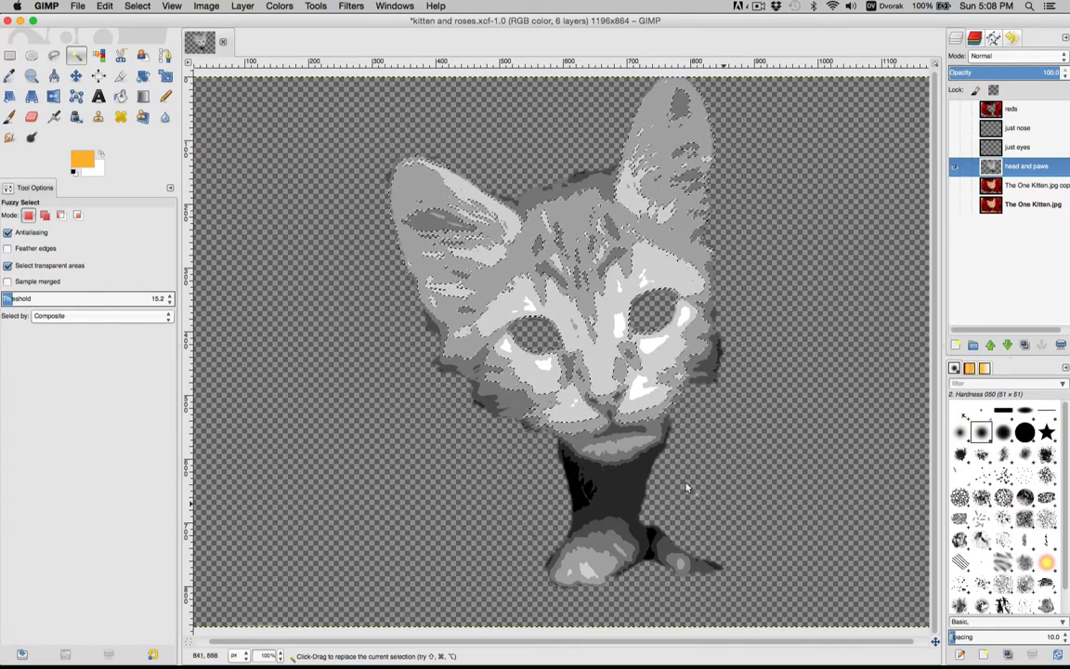
key("super")
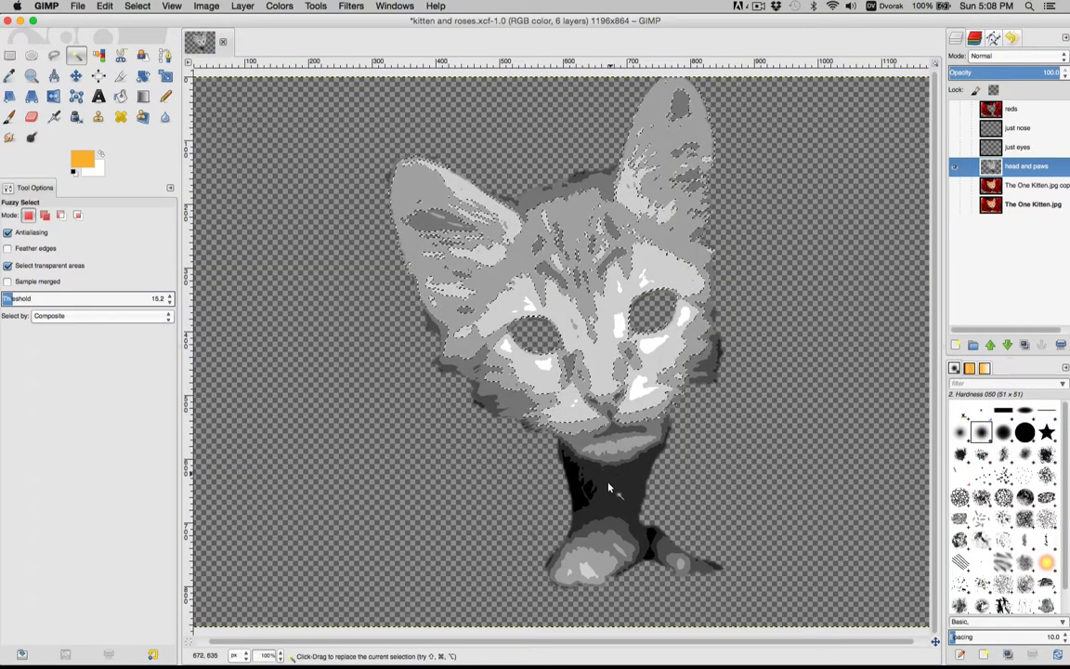
left_click(97, 116)
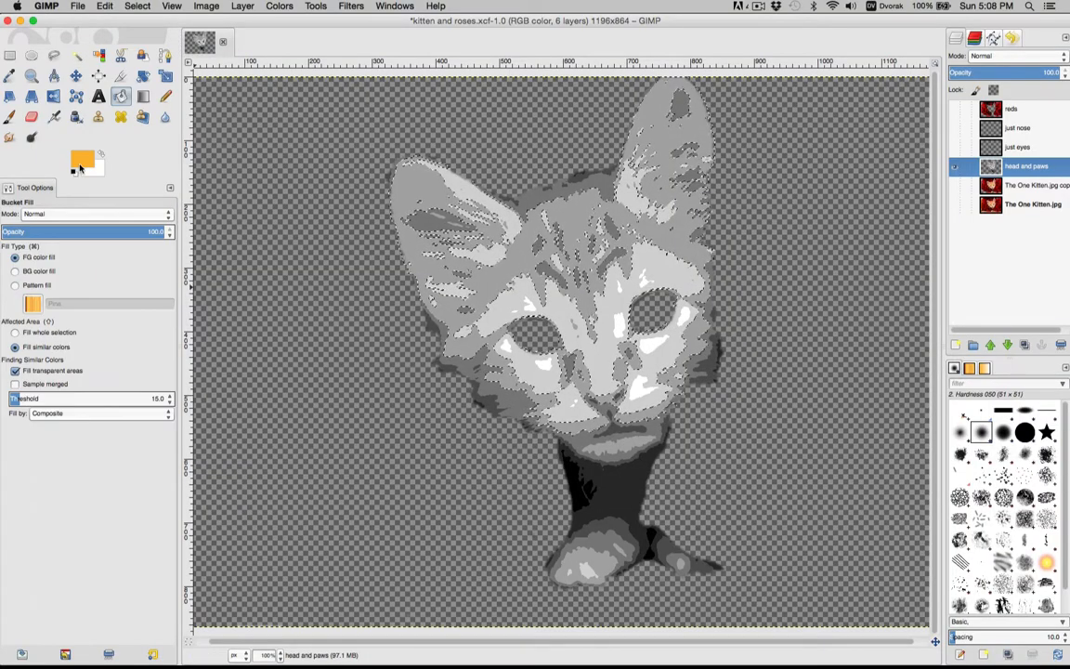
left_click(80, 160)
left_click_drag(91, 130, 94, 114)
left_click(220, 242)
left_click(516, 263)
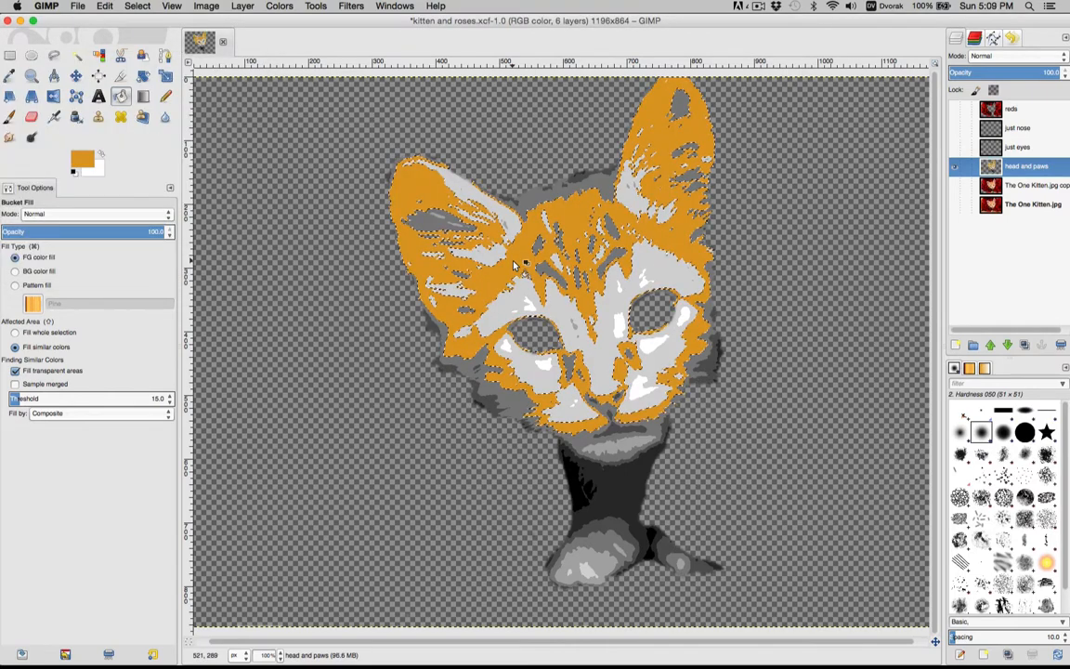
Set the foreground color to light orange ffd27b and bucket-fill the light grey fur of the face.
left_click(80, 160)
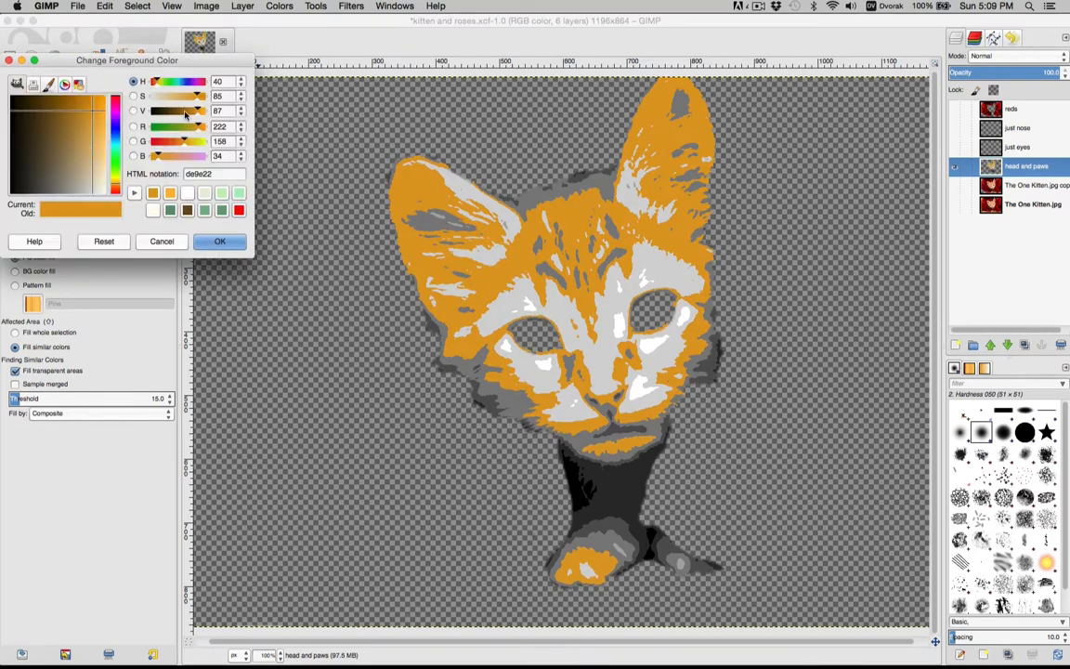
left_click_drag(185, 114, 212, 115)
left_click_drag(189, 100, 179, 98)
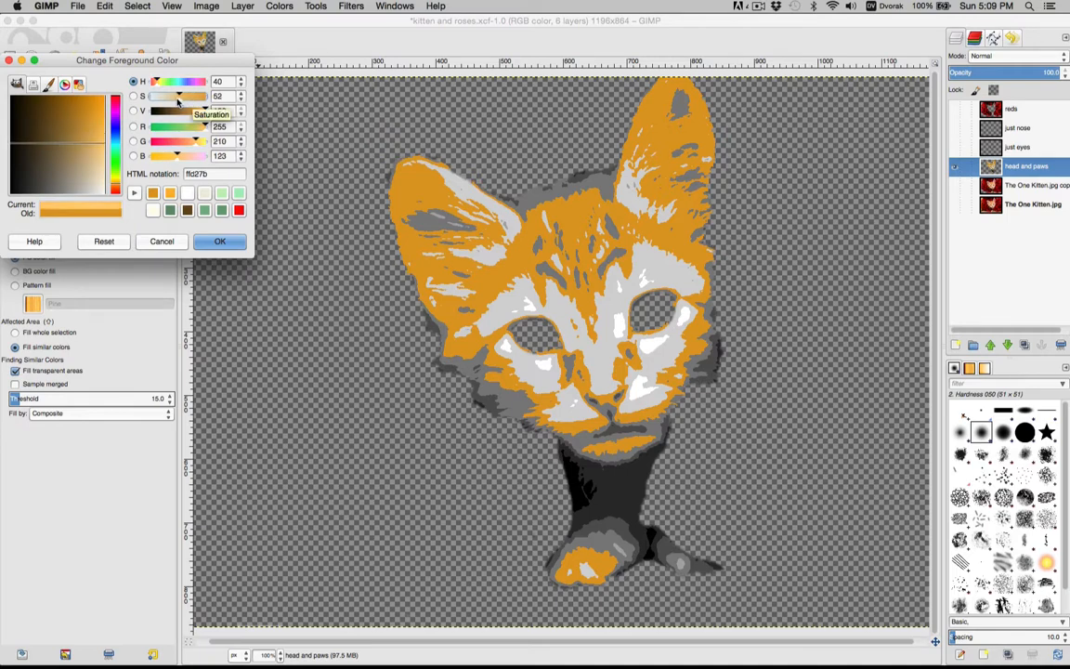
left_click(219, 240)
left_click(506, 309)
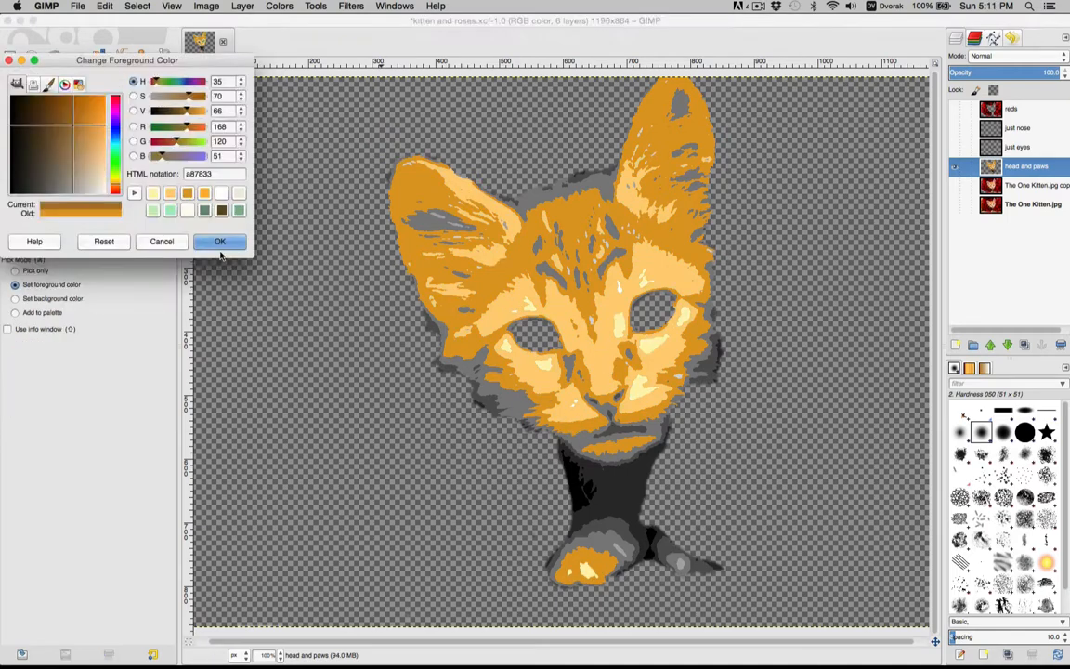
Bucket-fill the dark grey patches along the cheeks, paws, mouth and nostril with shades of brown, starting from a87833.
left_click(222, 241)
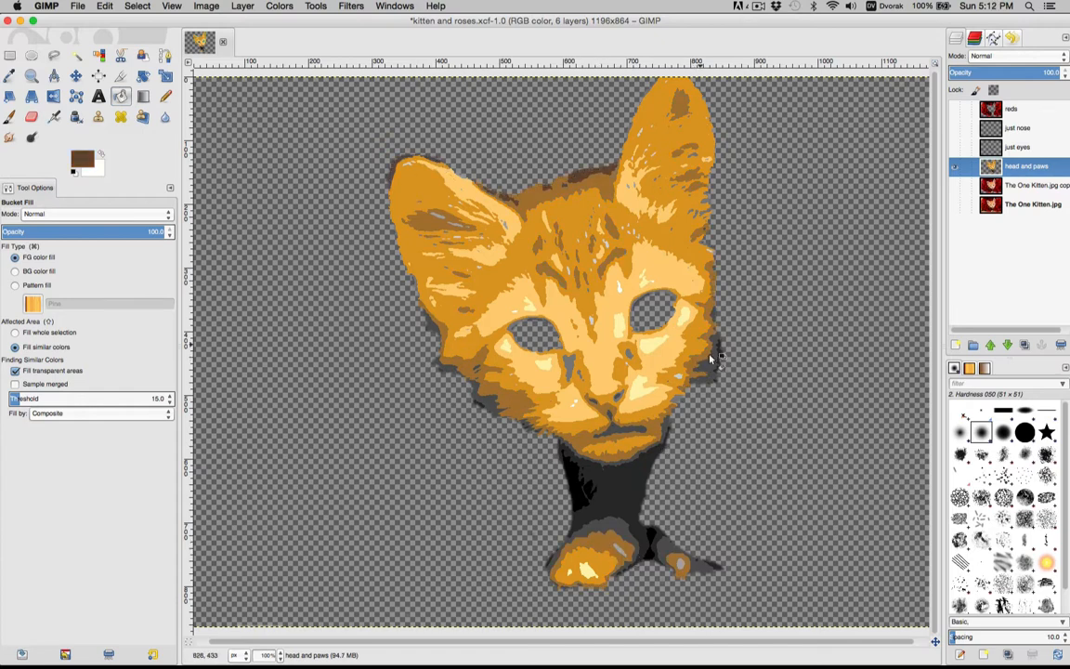
left_click(711, 359)
left_click(447, 365)
left_click(430, 327)
left_click(550, 565)
left_click(663, 551)
left_click(614, 432)
left_click(618, 396)
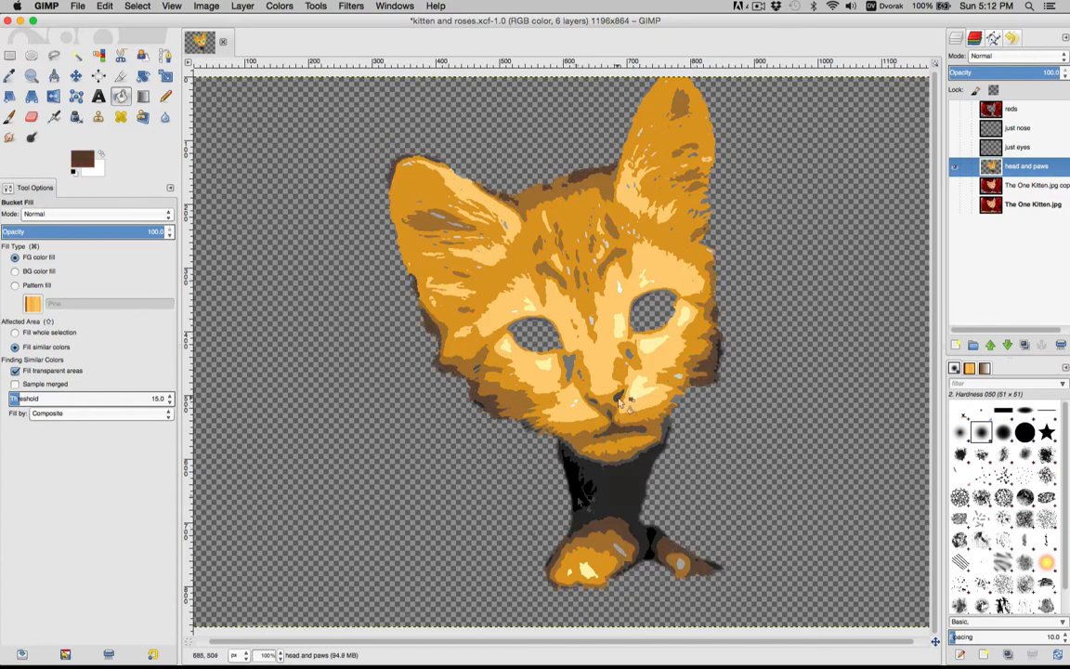
Bucket-fill the neck and the darkest patches along the head's edges with a near-black brown.
left_click(589, 499)
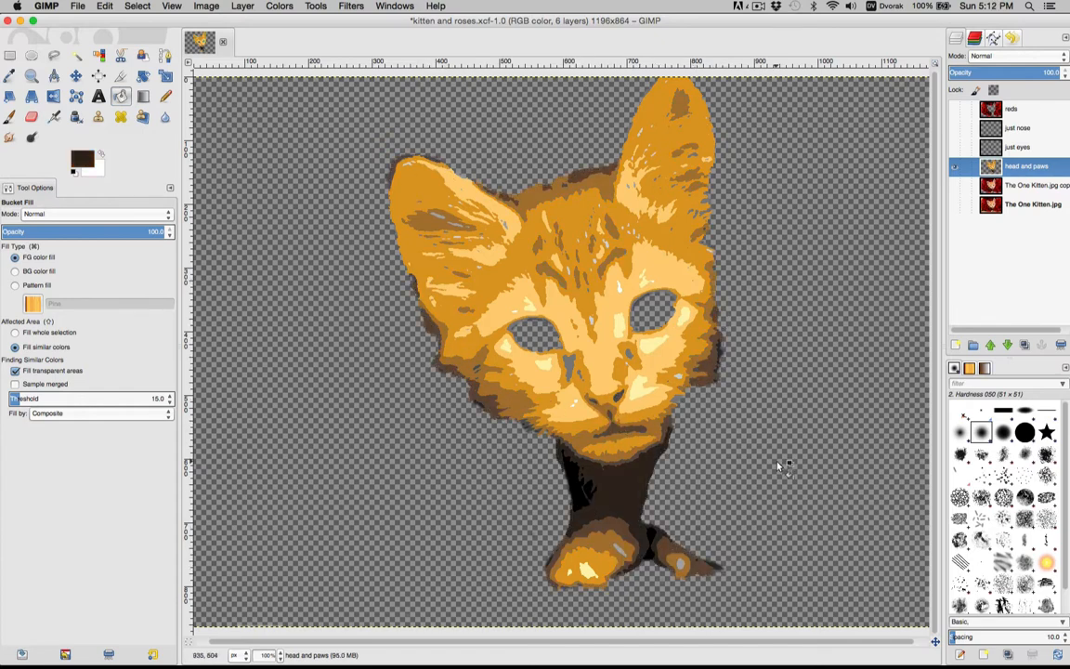
left_click(718, 359)
key("super+z")
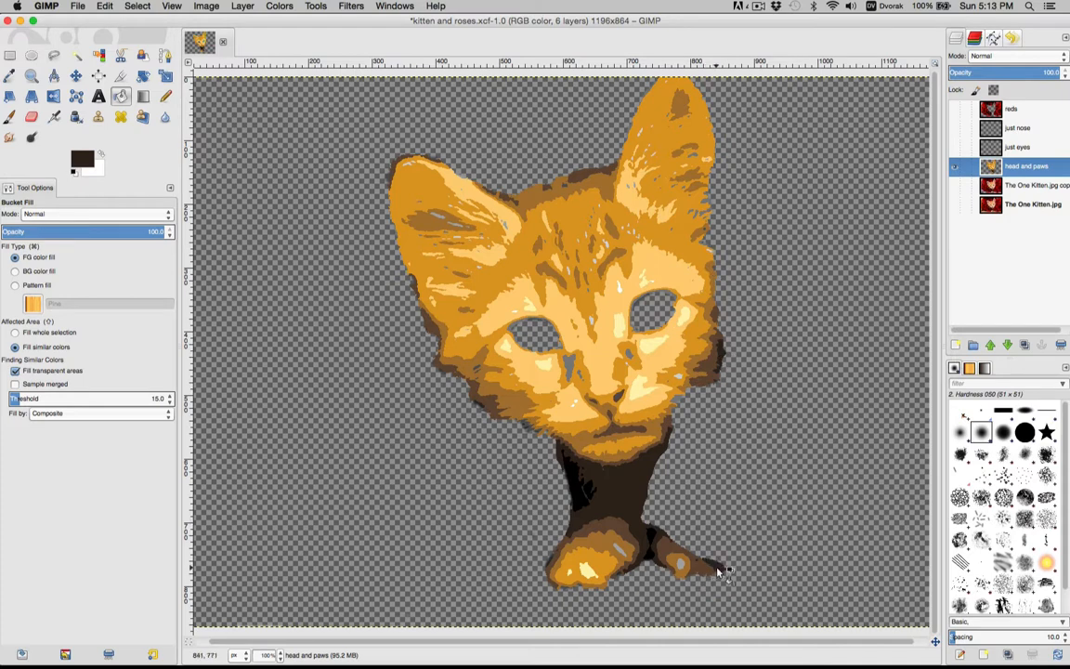
left_click(9, 75)
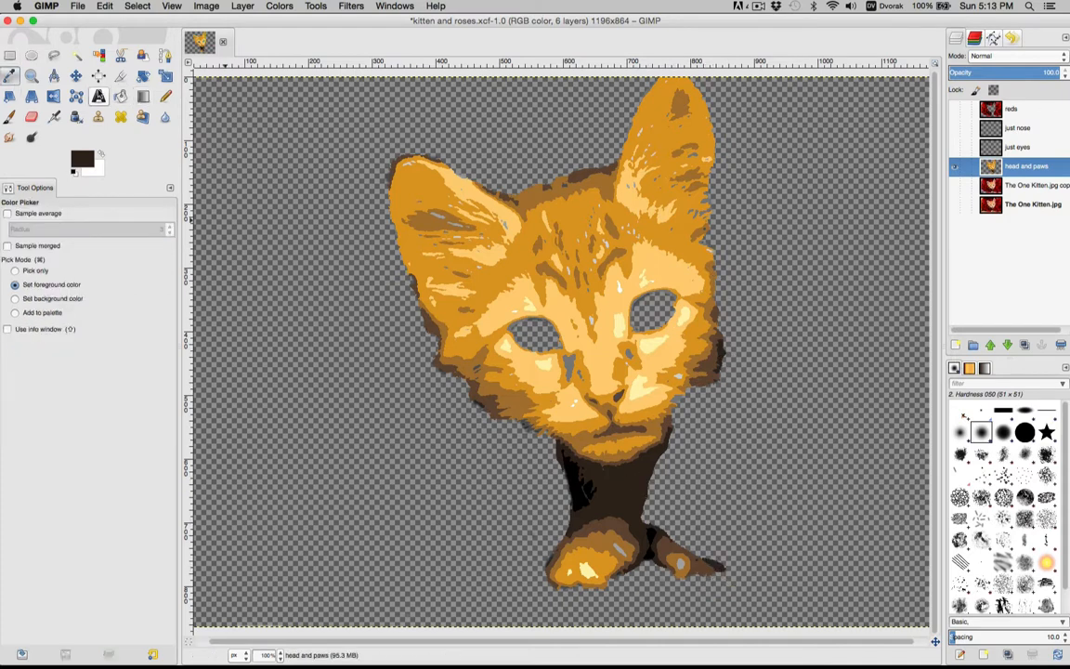
left_click(121, 95)
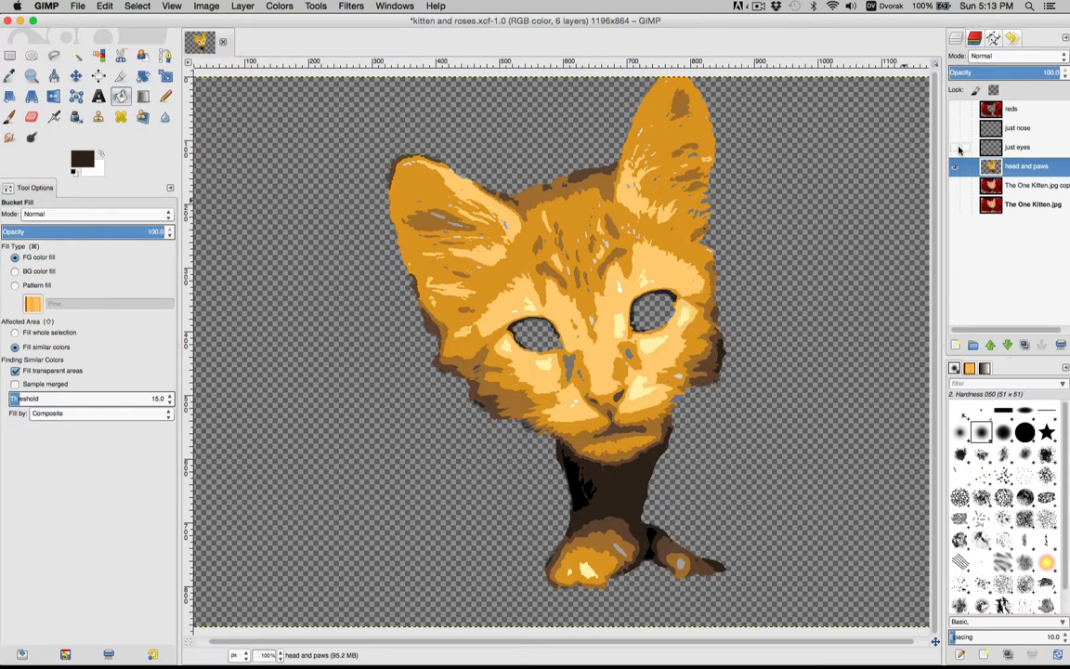
Show only the just eyes layer and apply a Gaussian Blur with a 2 px radius to it.
left_click(957, 147)
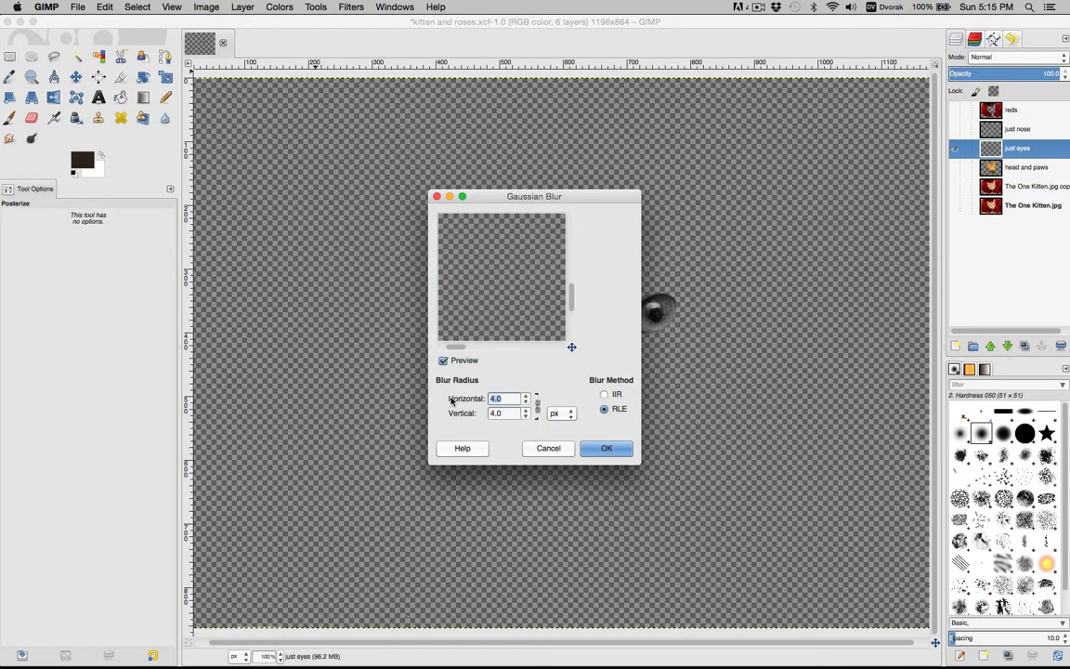
type("2")
left_click(506, 414)
left_click(605, 450)
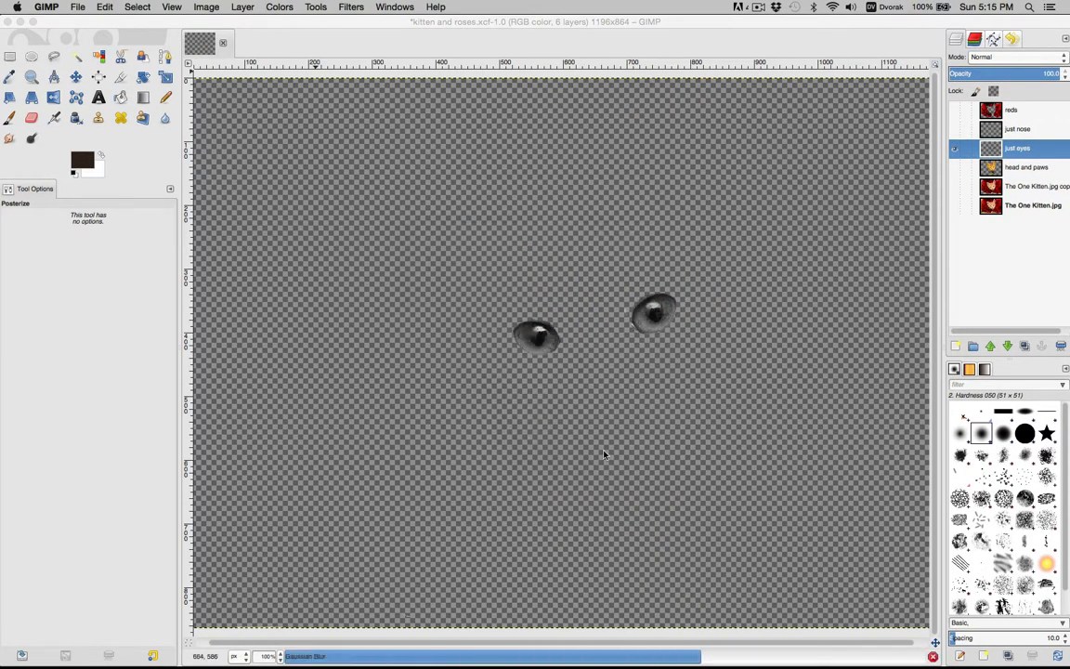
Posterize the just eyes layer to 6 levels.
left_click(279, 7)
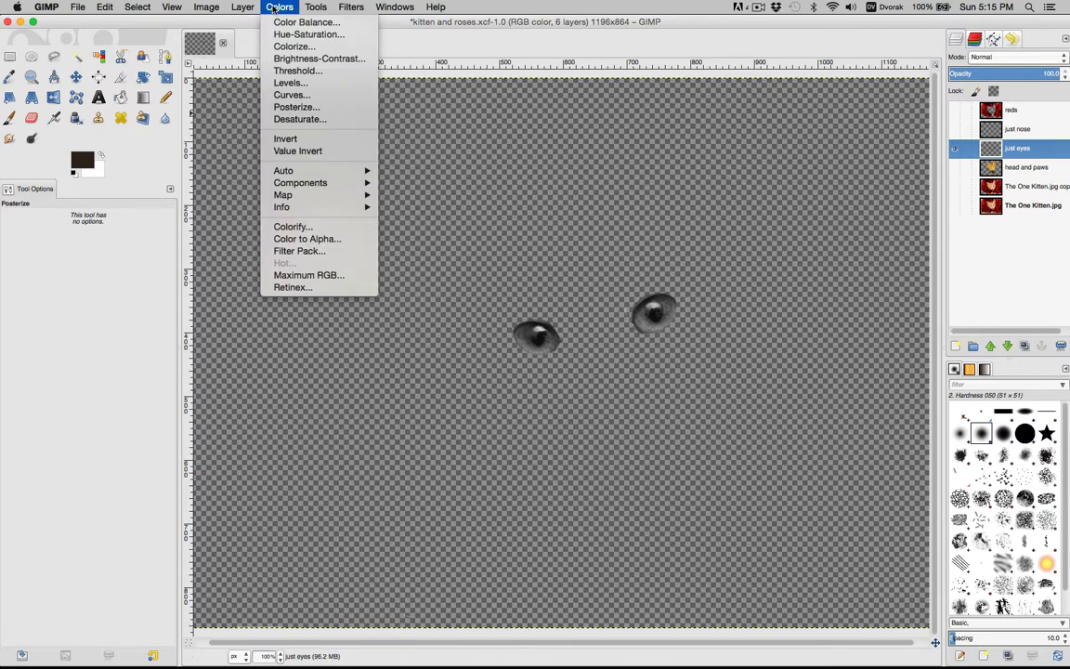
left_click(295, 107)
left_click(394, 58)
left_click(395, 59)
left_click(395, 58)
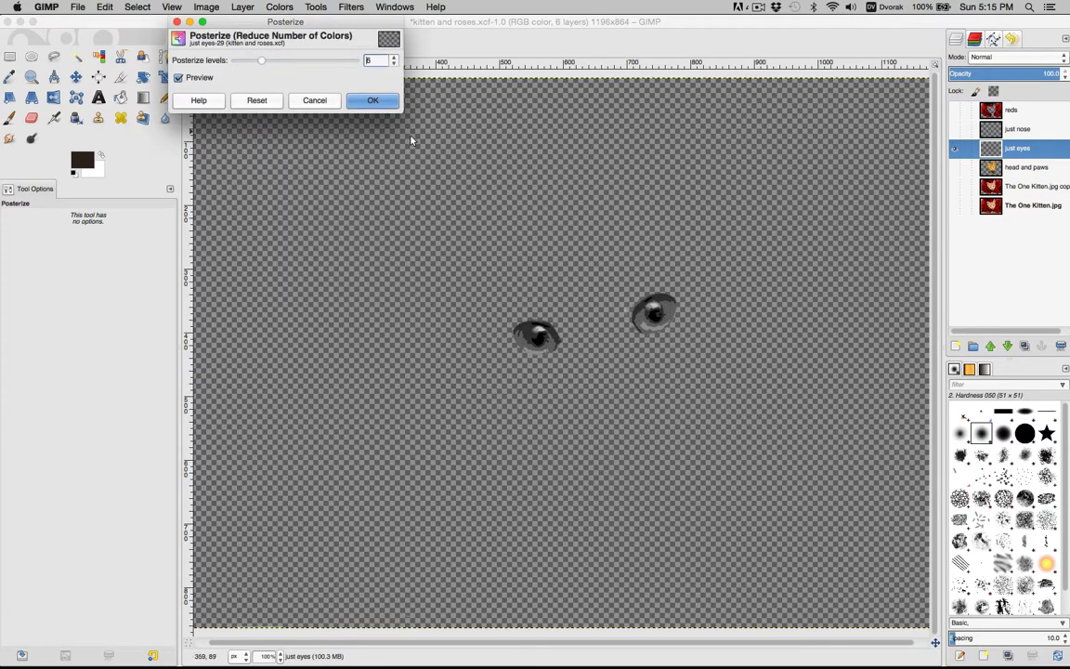
left_click(376, 101)
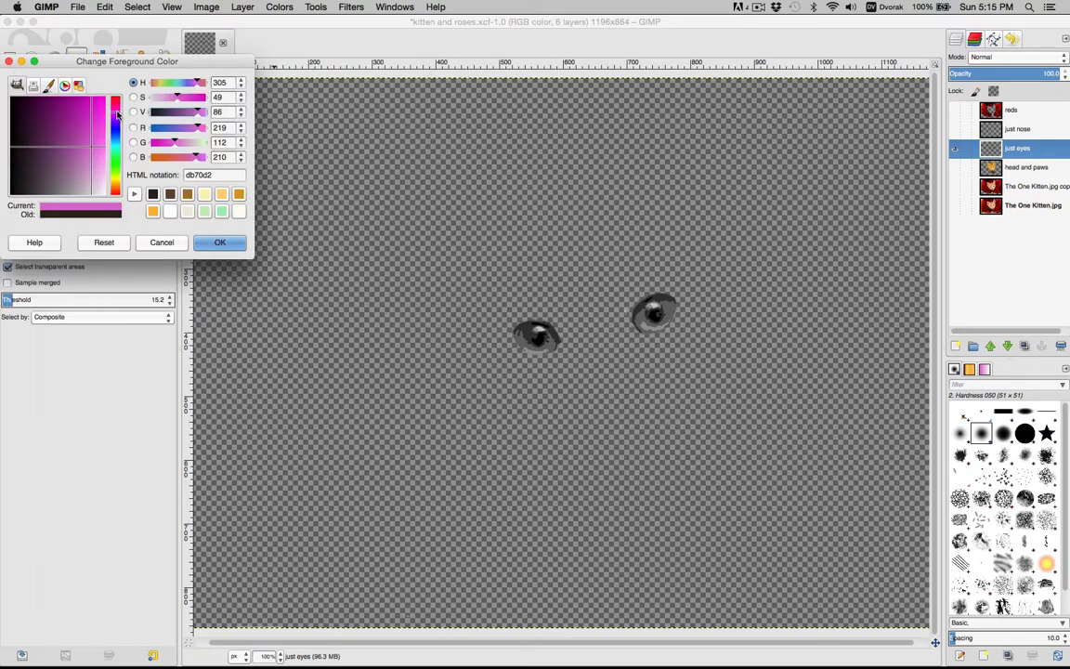
Set the foreground color to blue 5287ed and bucket-fill the mid-grey iris areas of both eyes.
left_click_drag(196, 129, 190, 97)
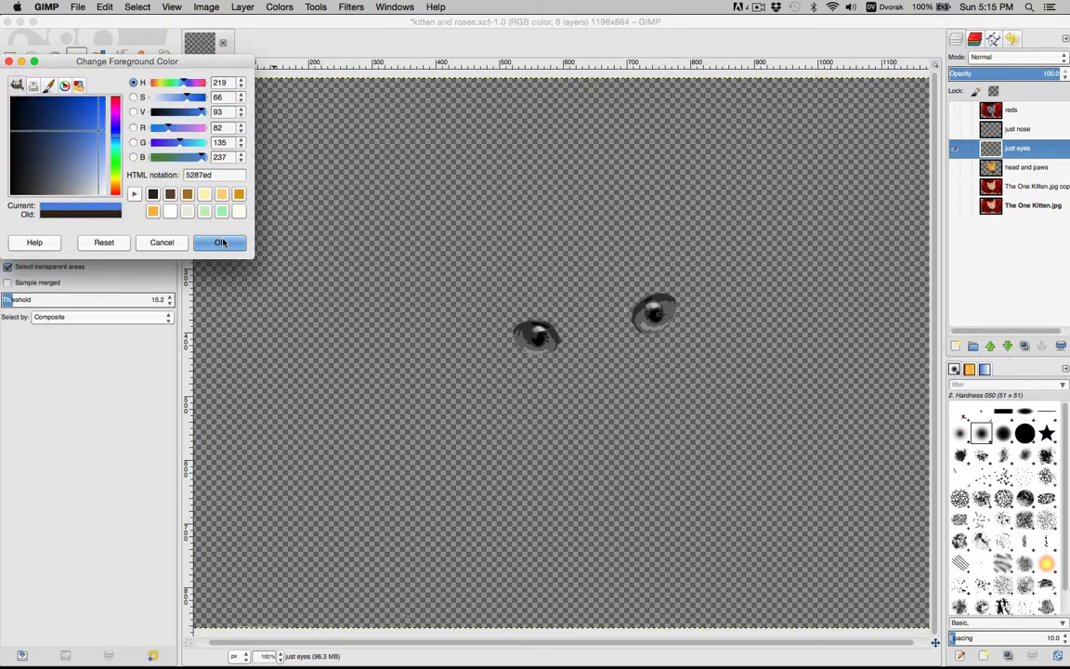
left_click(219, 242)
key("shift+b")
left_click(529, 336)
left_click(650, 315)
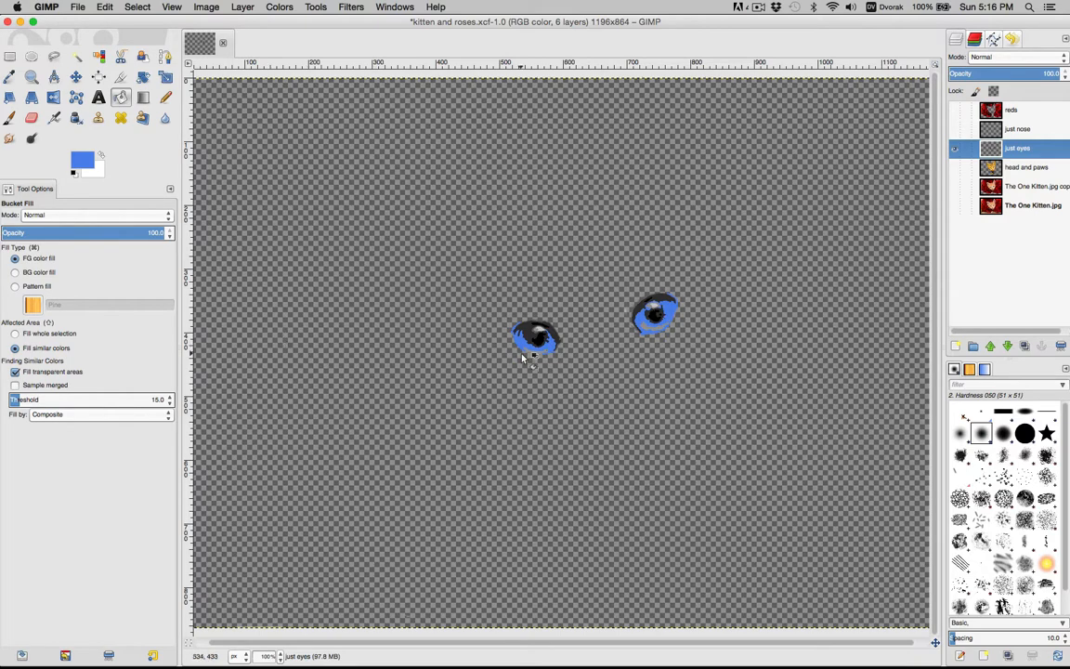
Change the foreground color to a dark navy blue and bucket-fill the dark grey upper parts of both eyes.
left_click(82, 160)
left_click_drag(71, 101, 88, 167)
left_click(219, 241)
left_click(658, 299)
left_click(648, 314)
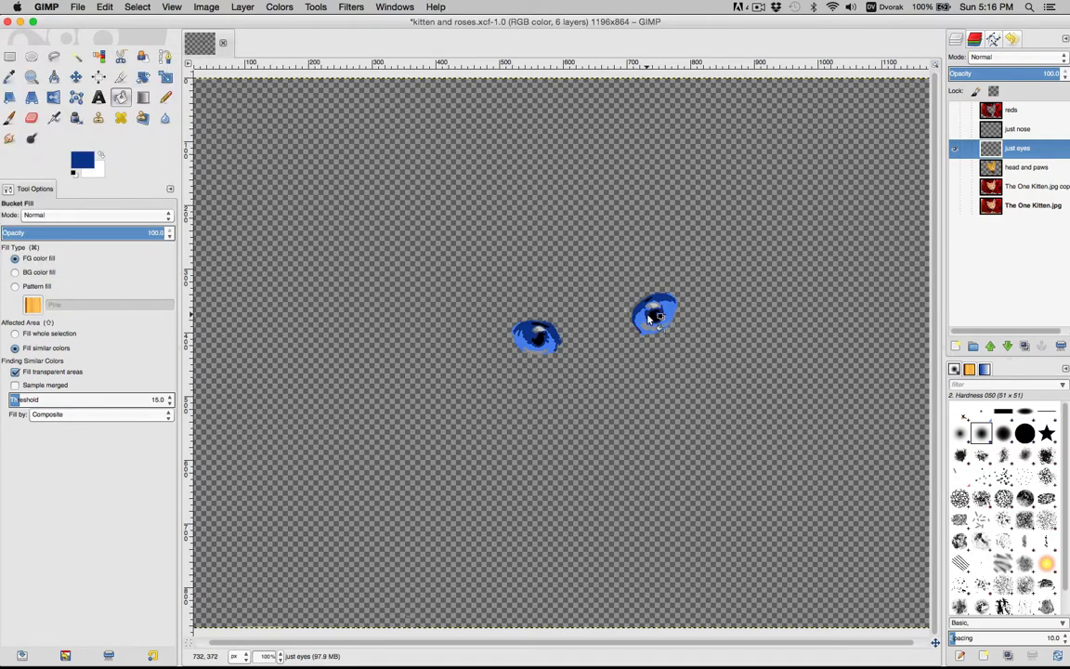
Set the foreground color to white and bucket-fill the lower rims and the pupil highlights of both eyes.
left_click(9, 77)
left_click(643, 321)
left_click(81, 160)
left_click(204, 211)
left_click(219, 242)
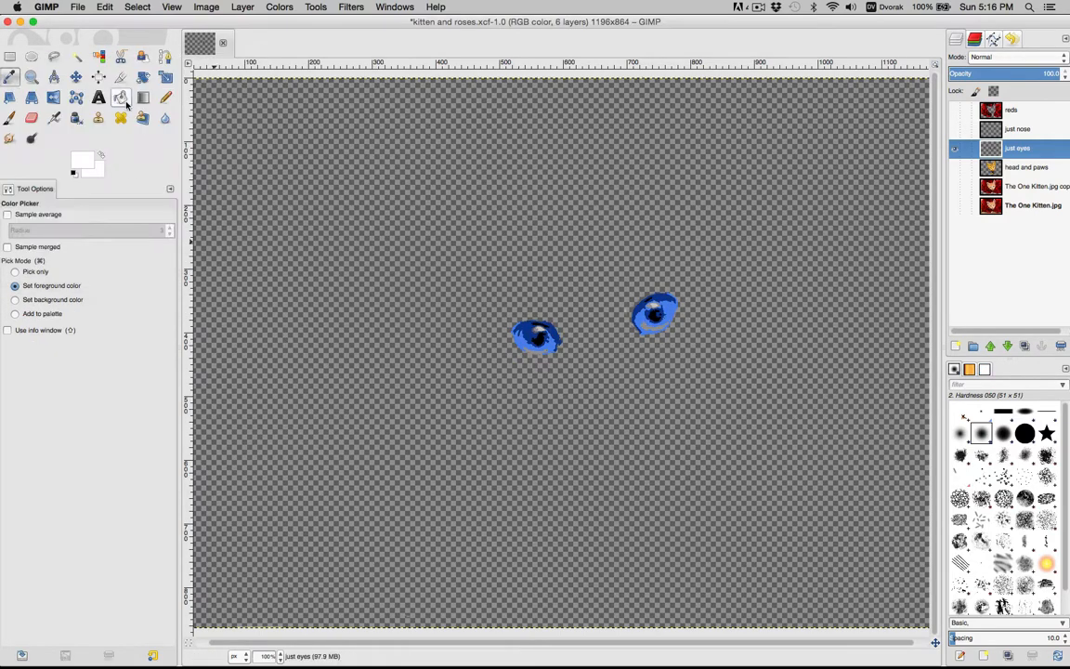
left_click(121, 98)
left_click(537, 351)
left_click(653, 327)
left_click(540, 329)
left_click(655, 307)
Posterize the desaturated just nose layer into a few flat grey tones.
left_click(280, 7)
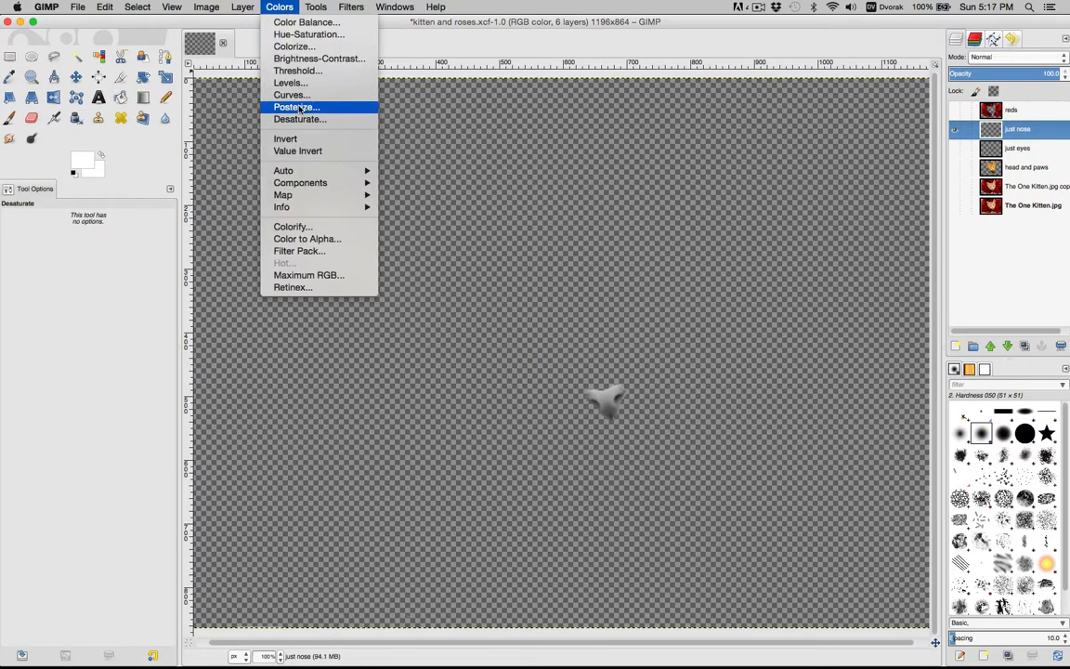
left_click(296, 105)
left_click_drag(232, 59, 243, 60)
left_click(373, 102)
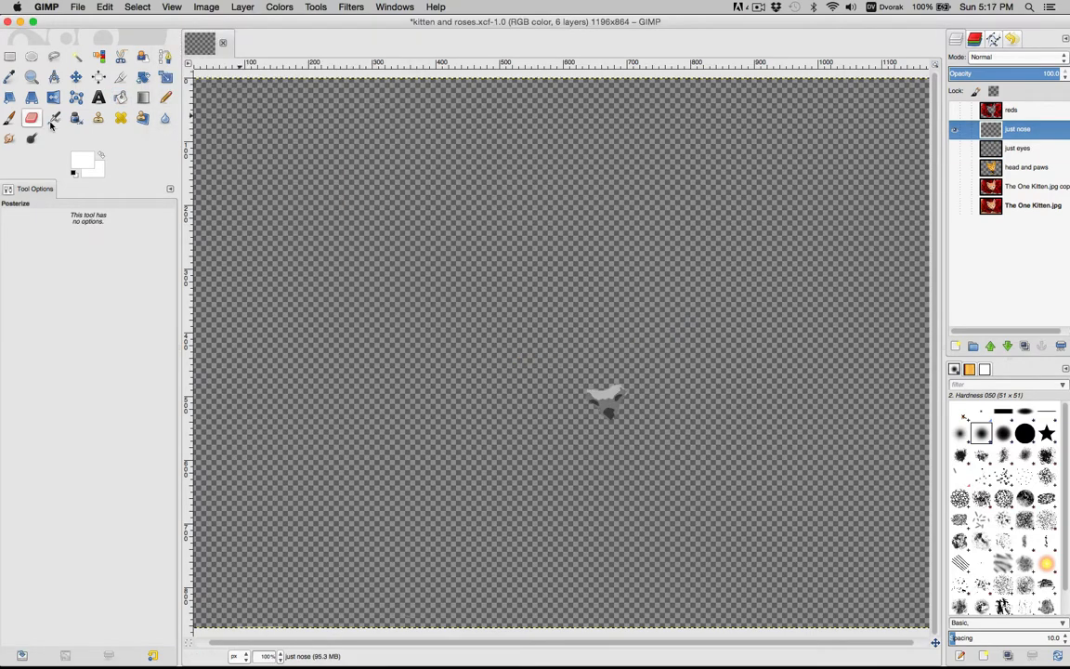
Set the foreground color to pink and bucket-fill the mid-grey area of the nose.
left_click(121, 98)
left_click(74, 172)
left_click(81, 160)
left_click(99, 156)
left_click(116, 102)
left_click(220, 243)
left_click(608, 403)
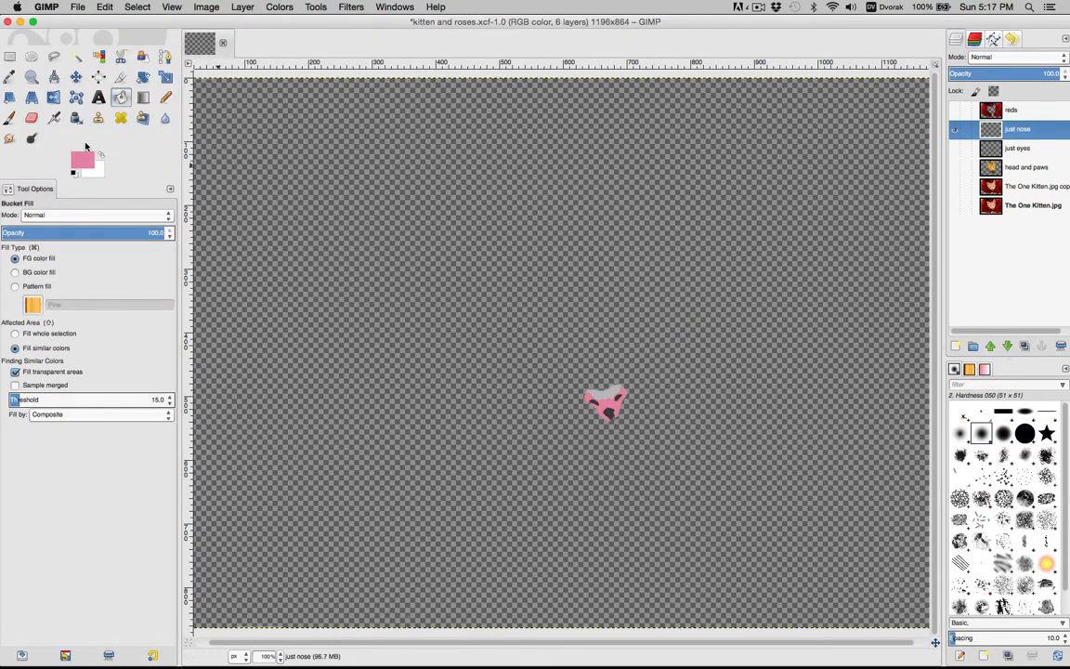
Lighten the foreground color to a paler pink and bucket-fill the light grey upper part of the nose.
left_click(81, 160)
left_click_drag(173, 97, 163, 98)
left_click(219, 243)
left_click(607, 393)
Recolor the dark patch under the nose with dark brown and make the head and paws layer visible again.
left_click(82, 160)
left_click(153, 211)
left_click(219, 242)
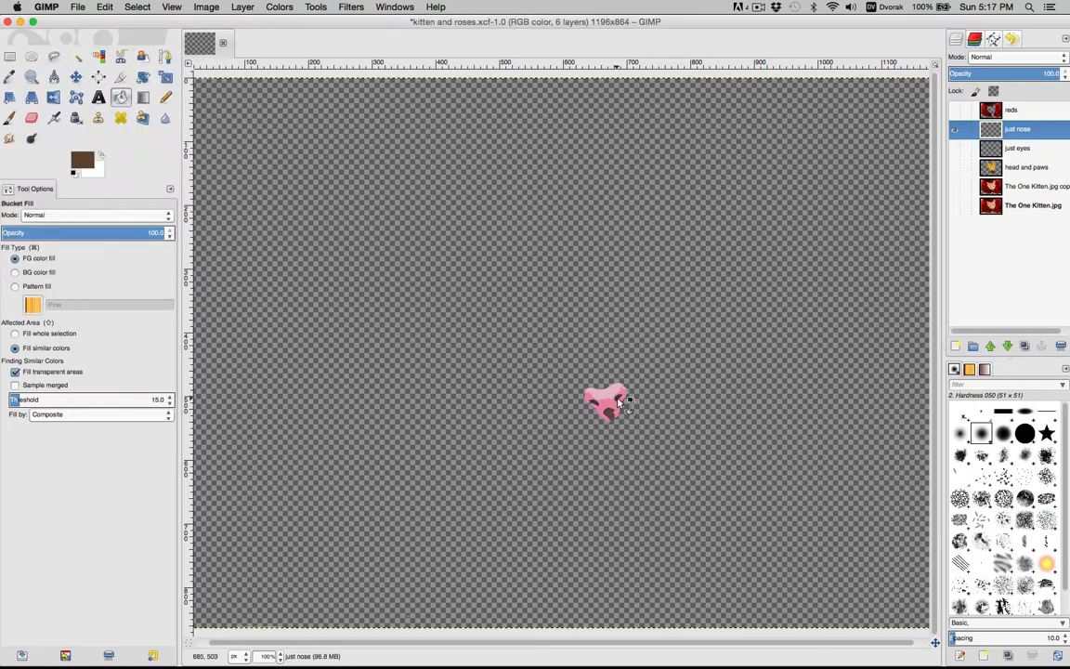
left_click(953, 167)
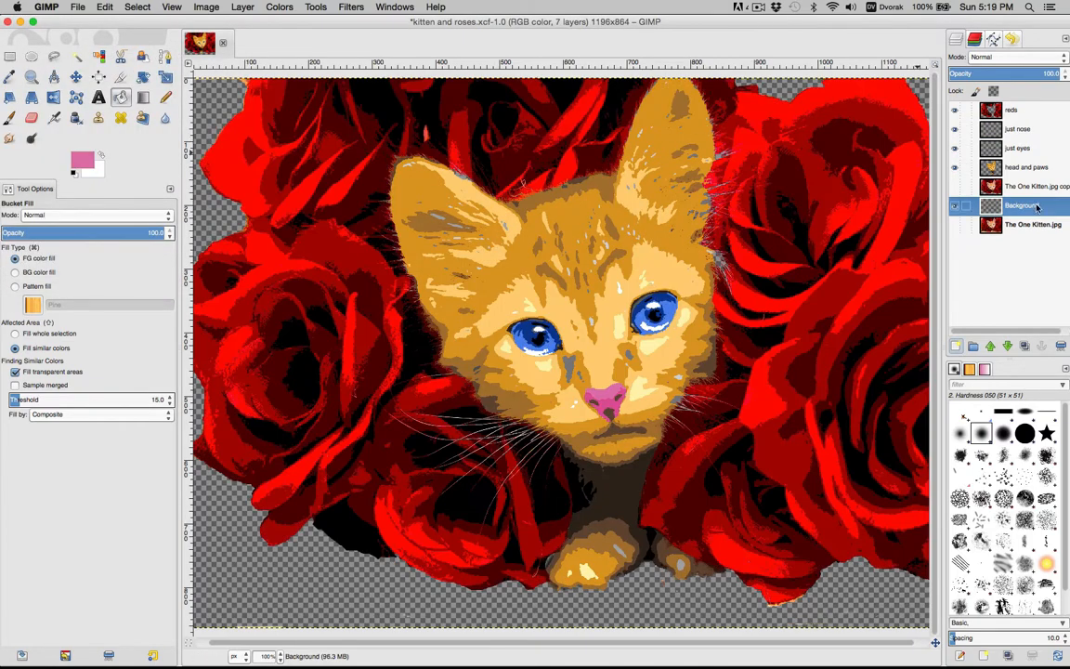
Set the foreground color to a dark green and bucket-fill the empty Background layer behind the roses.
left_click(82, 160)
left_click(117, 150)
left_click(67, 126)
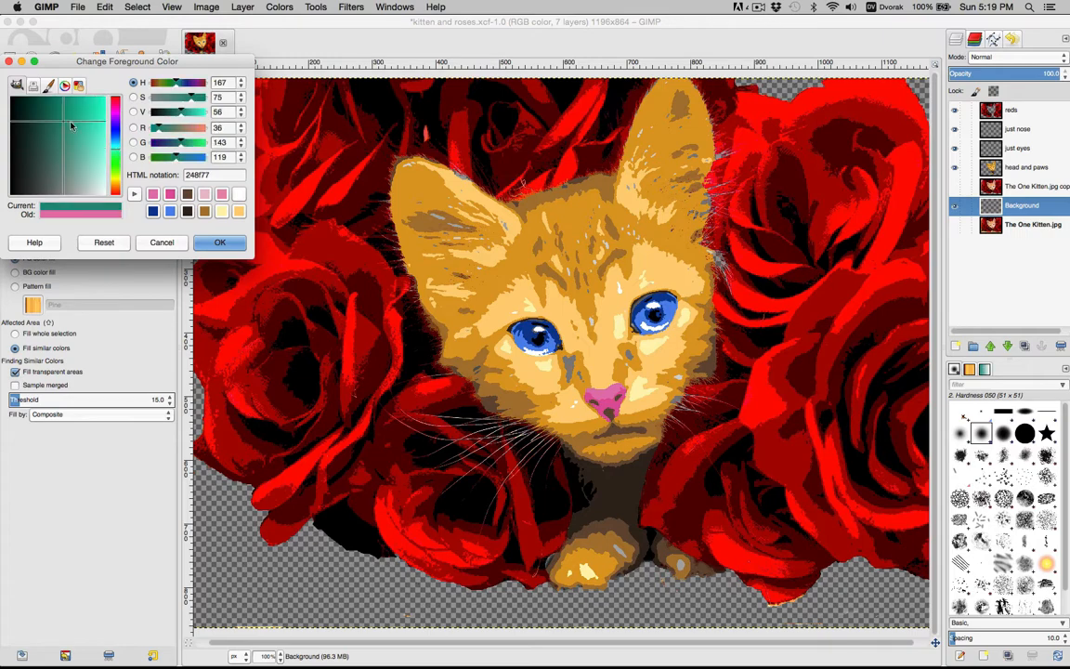
left_click(116, 157)
left_click(219, 243)
left_click(299, 568)
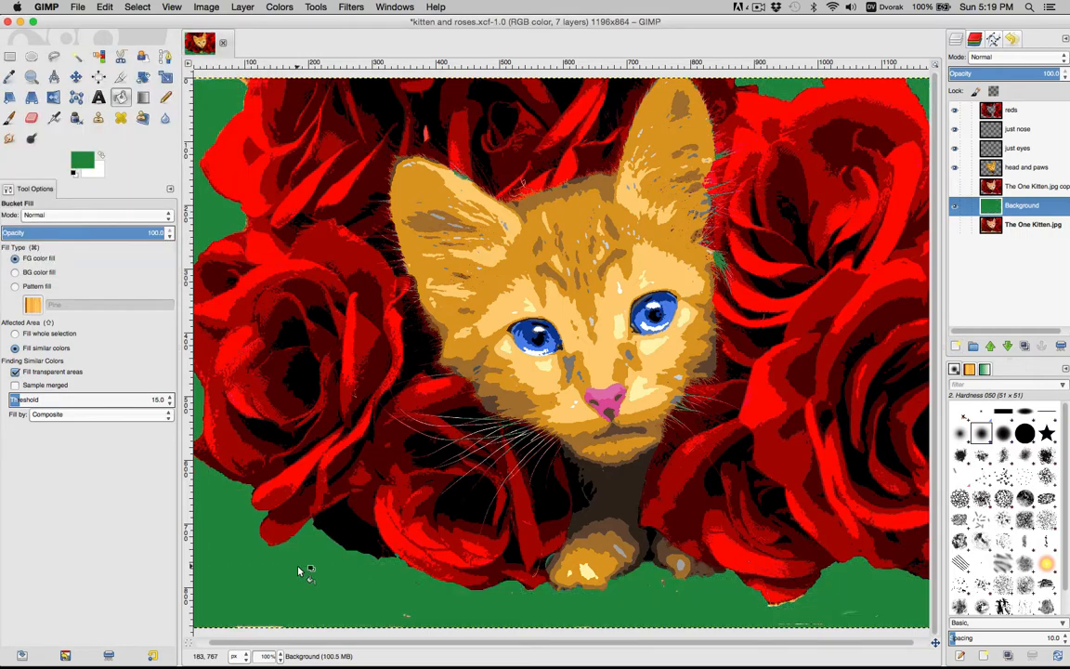
Change the foreground color to bright green 1ecf1d and refill the Background layer.
left_click(81, 156)
left_click(159, 156)
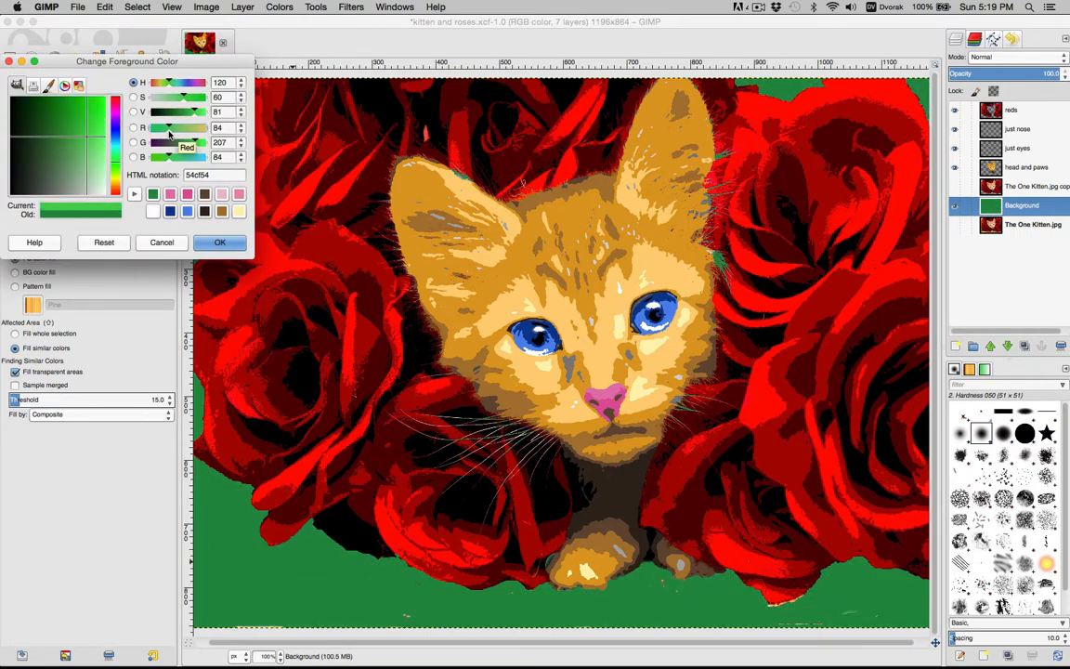
left_click(220, 243)
left_click(233, 538)
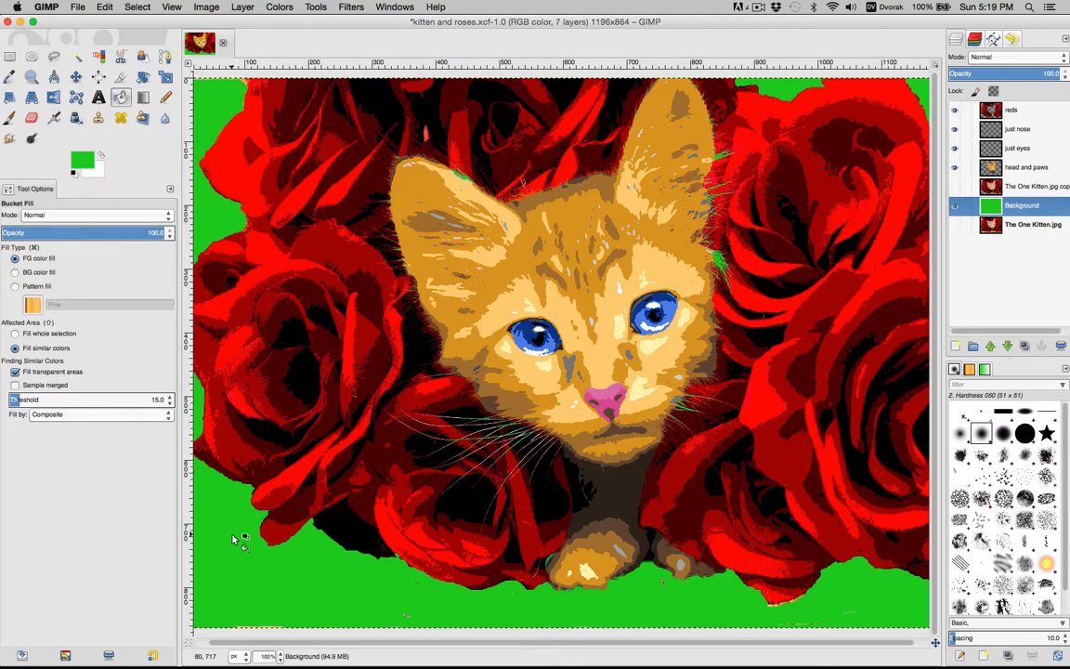
Change the foreground color to sky blue and refill the Background layer.
left_click(80, 157)
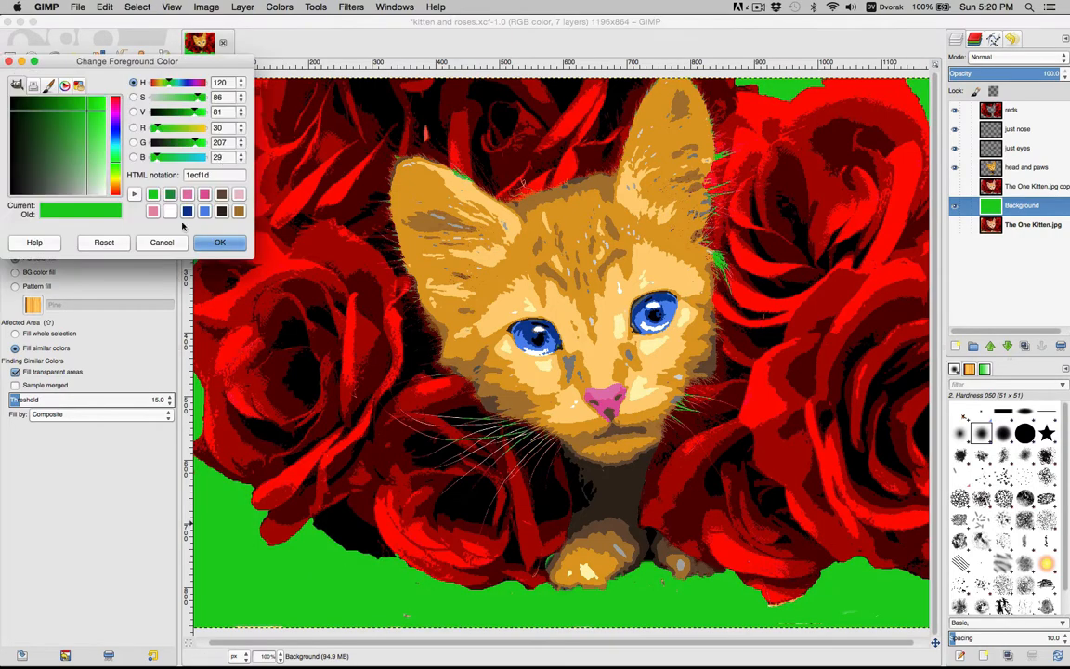
left_click_drag(158, 157, 227, 160)
left_click(220, 243)
left_click(259, 603)
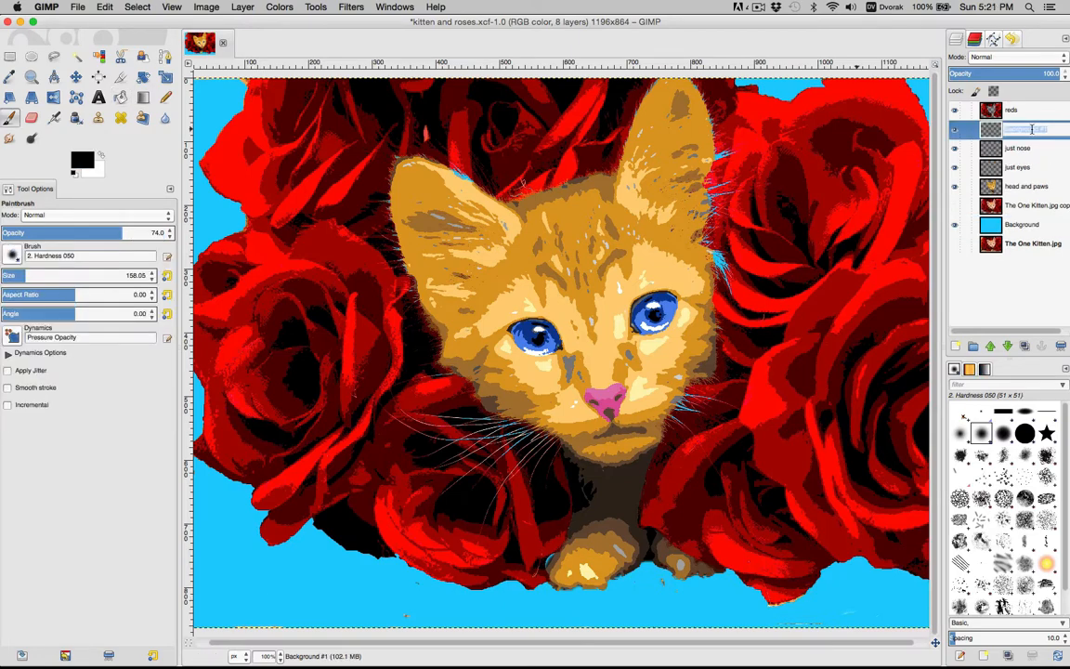
Using a blue brush sized 214.76 at 22.6 opacity, paint shadows around the roses on the "drop shadow" layer and move it directly above Background.
type("14.76")
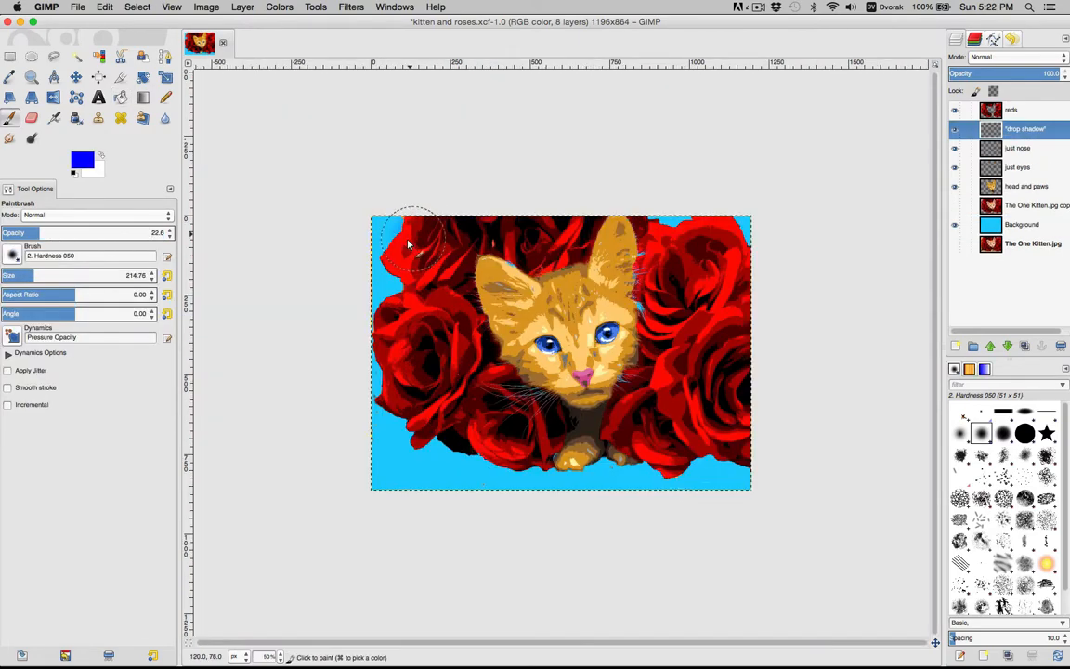
mouse_move(366, 214)
left_mouse_down()
mouse_move(337, 265)
mouse_move(405, 427)
mouse_move(780, 455)
left_mouse_up()
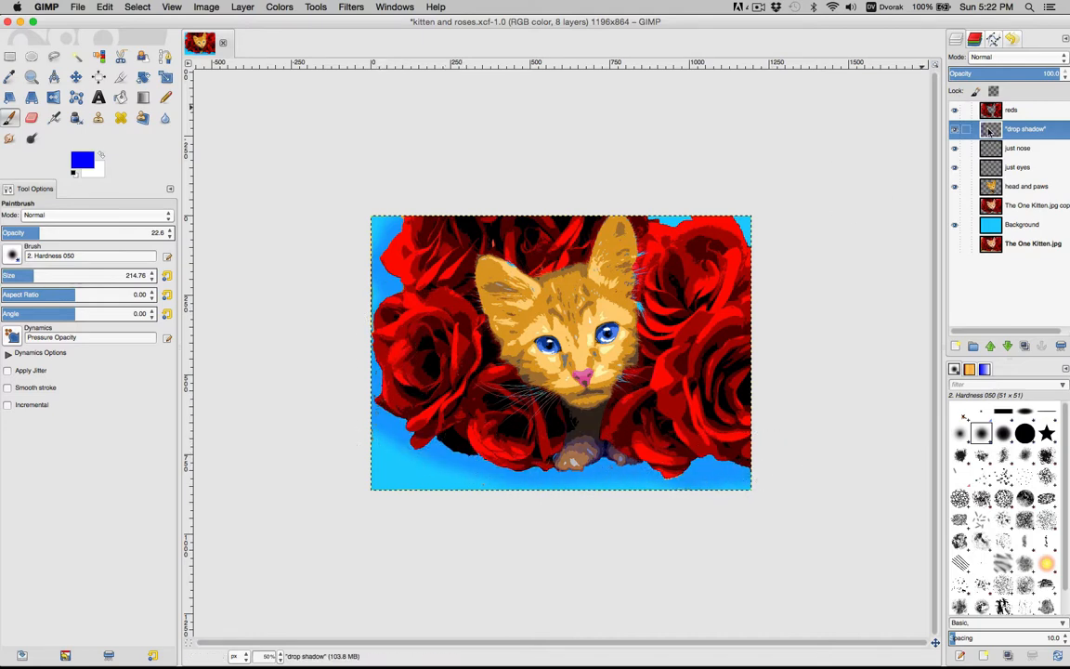
left_click_drag(989, 131, 989, 213)
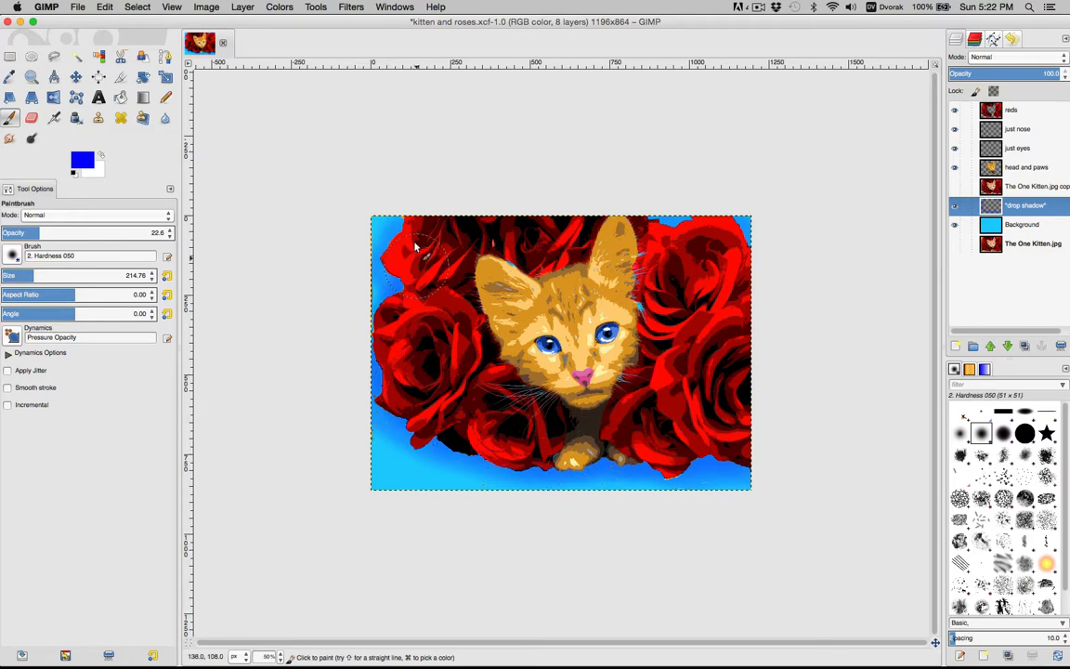
left_click(758, 7)
left_click(762, 38)
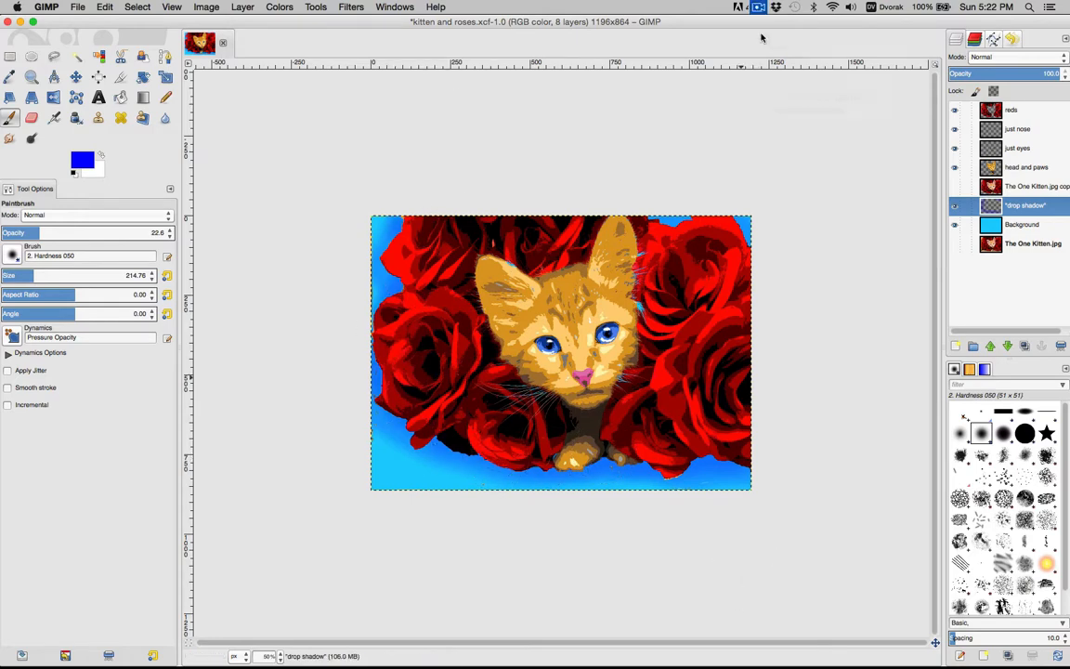